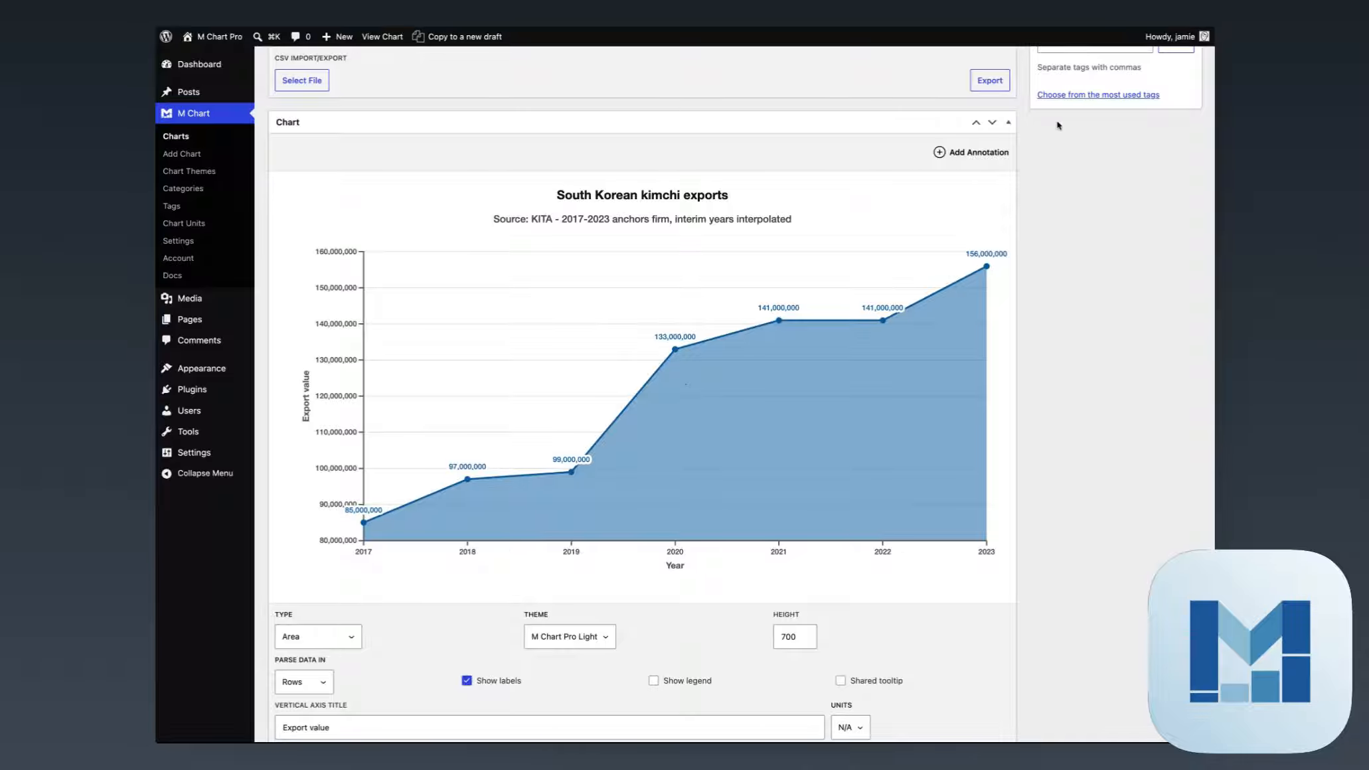
Step: Add a new line annotation to the South Korean kimchi exports chart
{"action": "scroll", "coordinate": [691, 211], "scroll_direction": "up", "scroll_amount": 1}
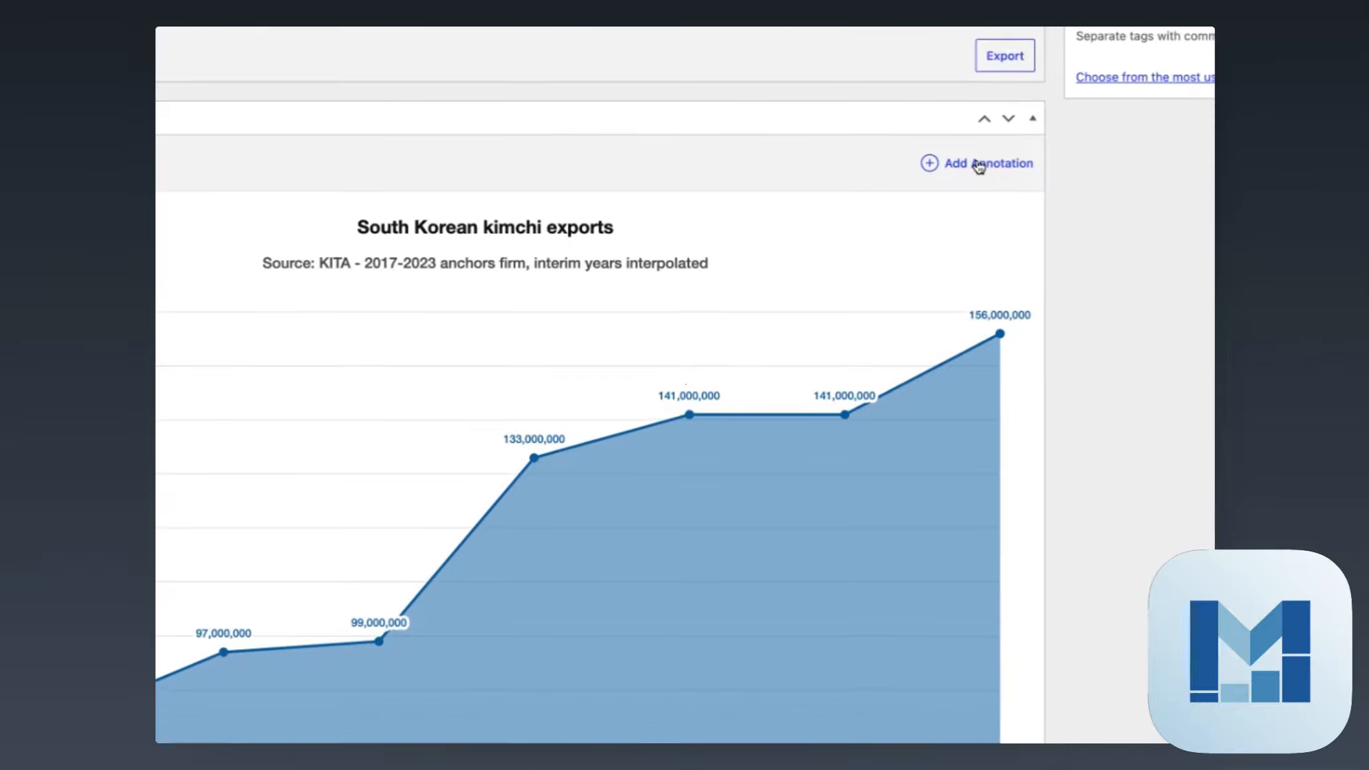
{"action": "left_click", "coordinate": [963, 169]}
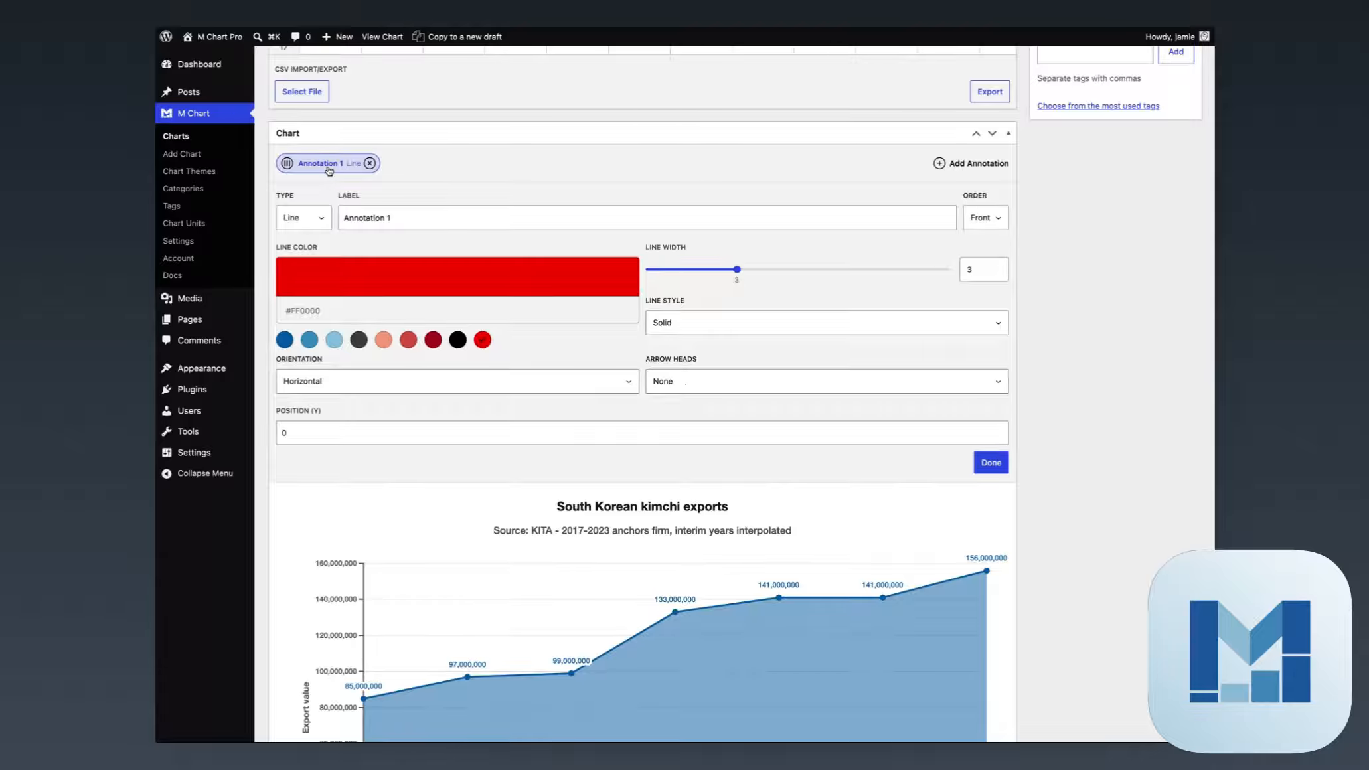
{"action": "scroll", "coordinate": [332, 199], "scroll_direction": "up", "scroll_amount": 1}
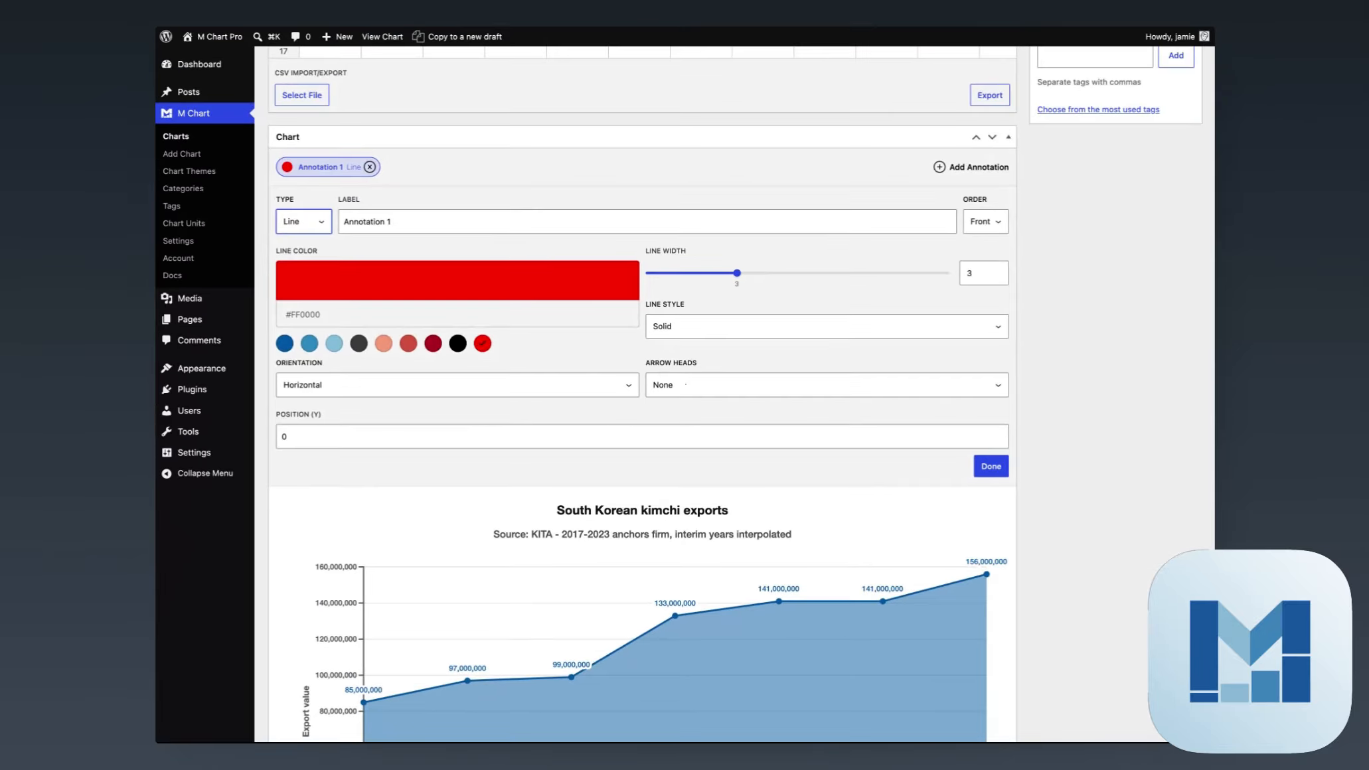
Step: Examine the line annotation's label, order, line style, orientation and arrow head options, and check where its line sits on the chart
{"action": "double_click", "coordinate": [365, 218]}
{"action": "left_click_drag", "start_coordinate": [391, 219], "coordinate": [345, 219]}
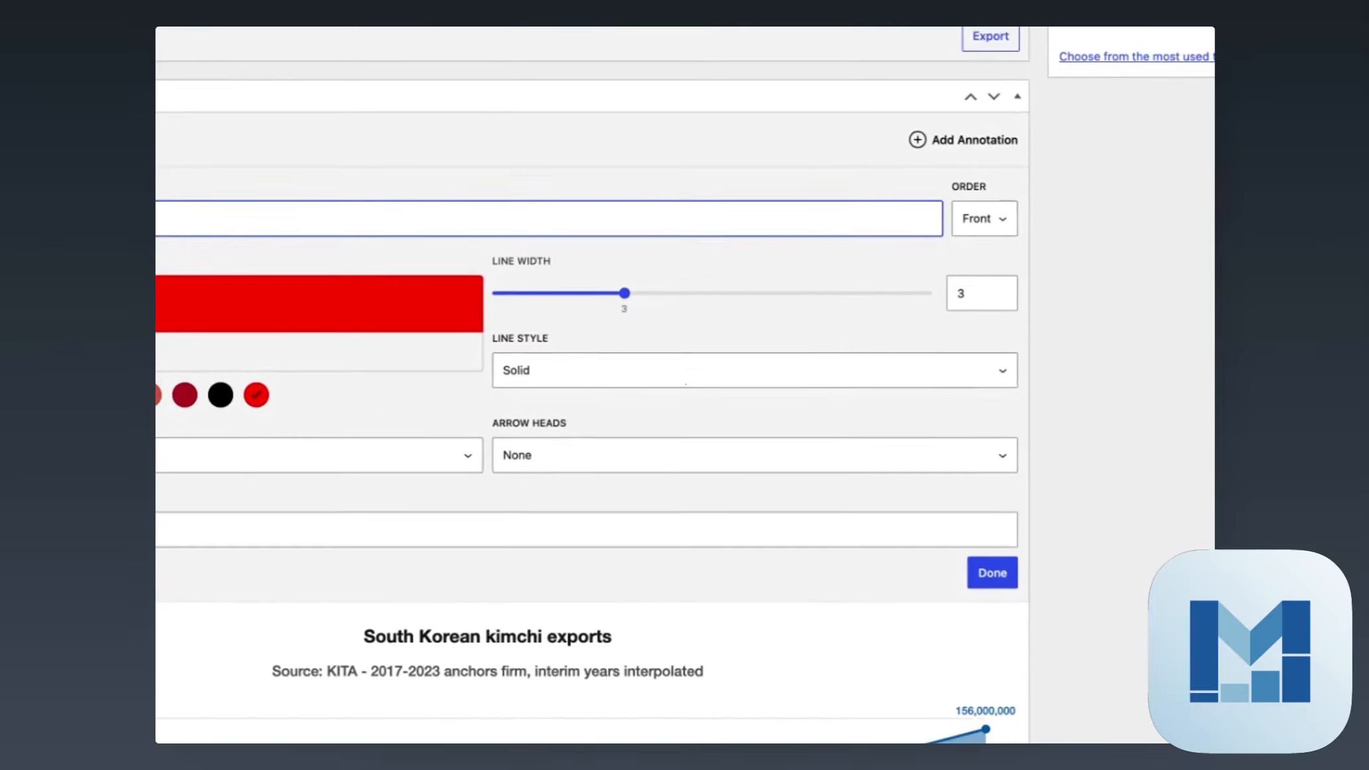
{"action": "left_click", "coordinate": [987, 227]}
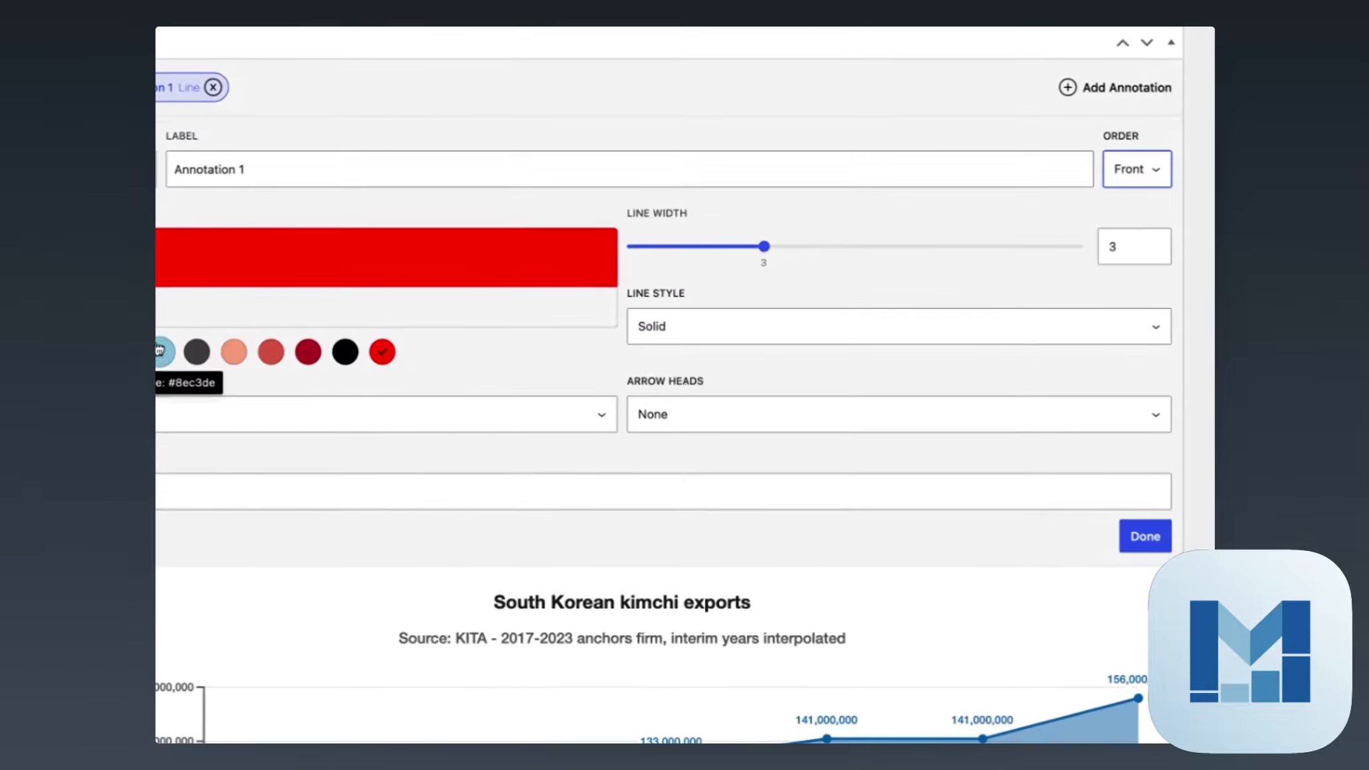
{"action": "left_click", "coordinate": [685, 332]}
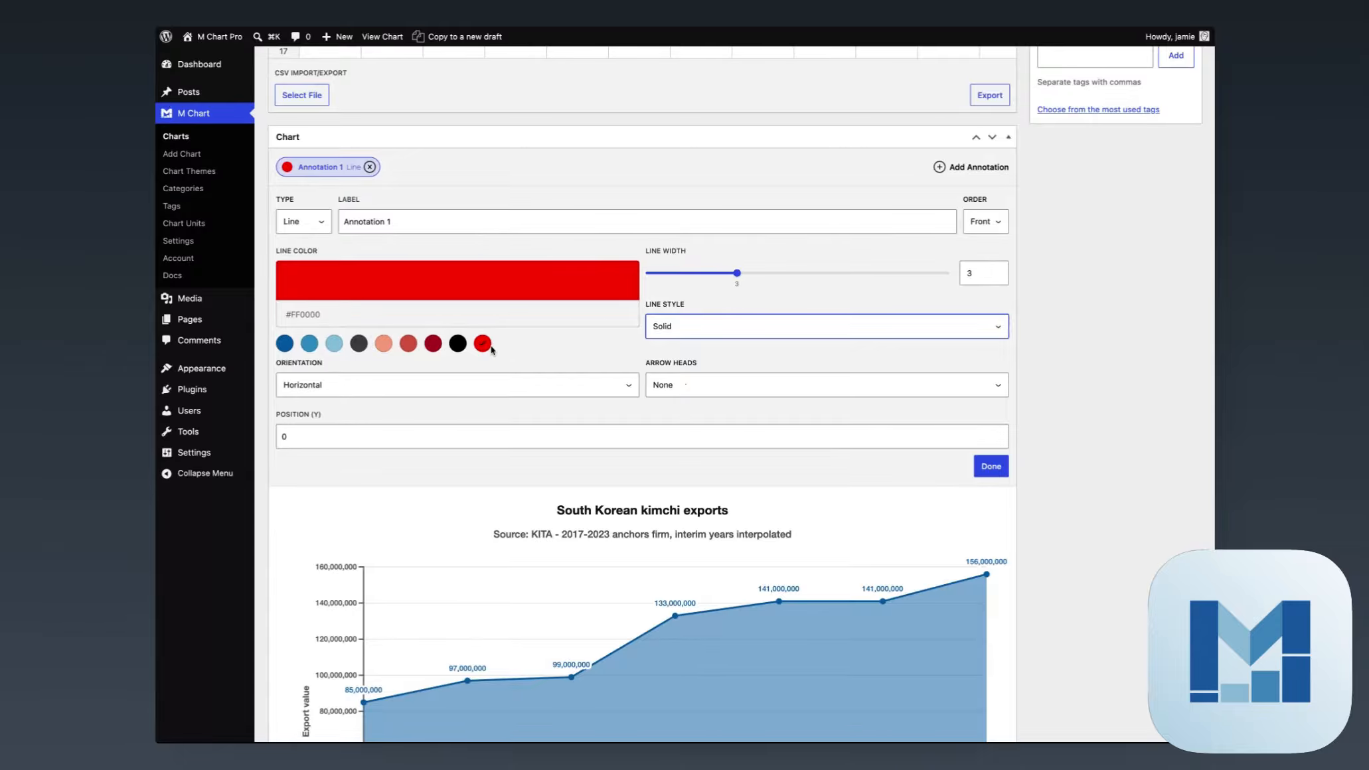
{"action": "left_click", "coordinate": [325, 394]}
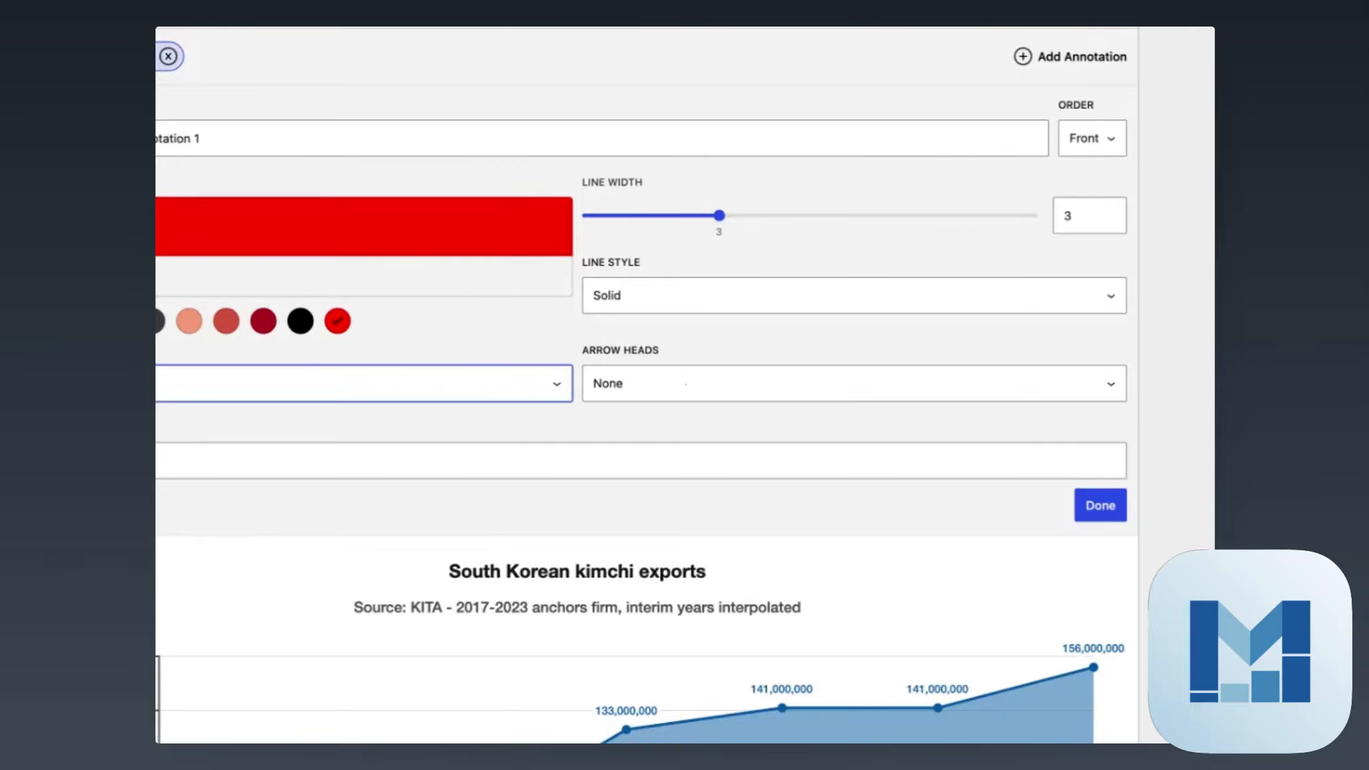
{"action": "left_click", "coordinate": [772, 392]}
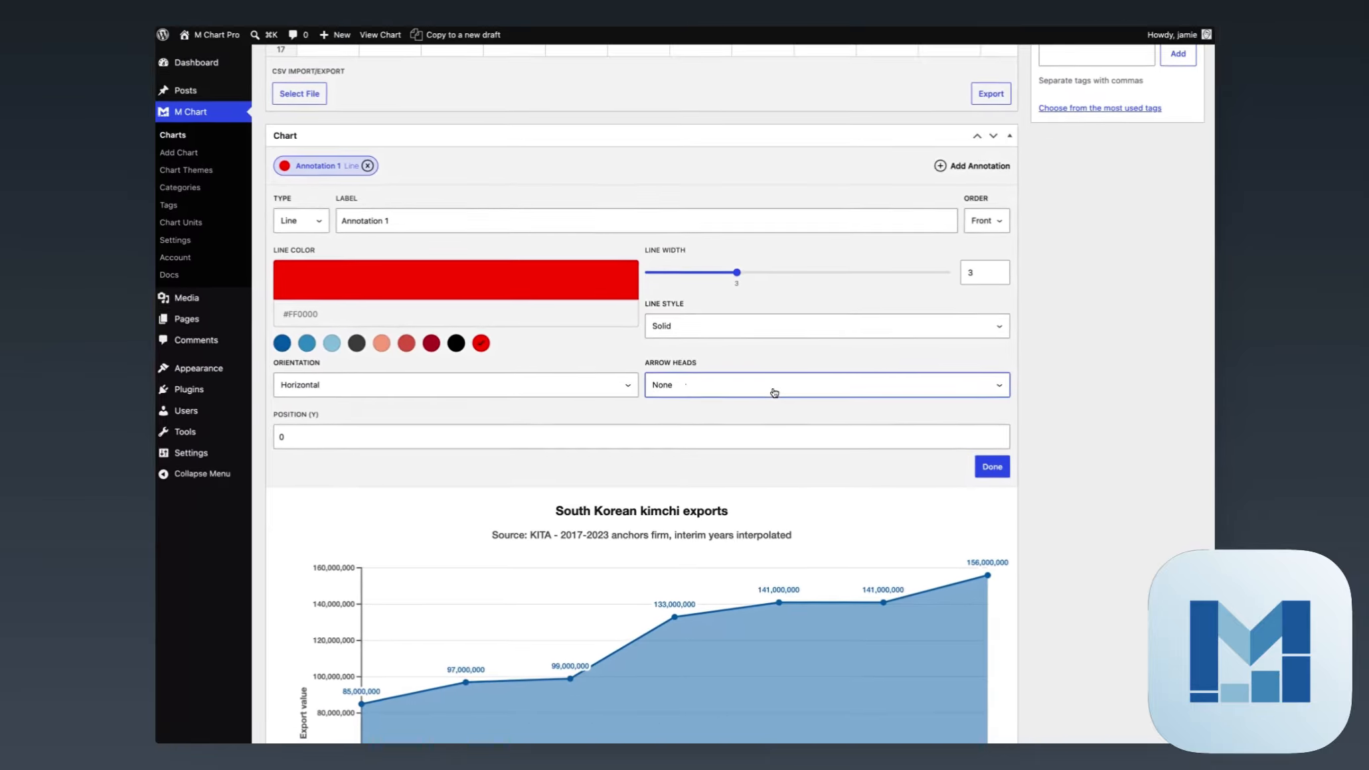
{"action": "scroll", "coordinate": [664, 371], "scroll_direction": "down", "scroll_amount": 3}
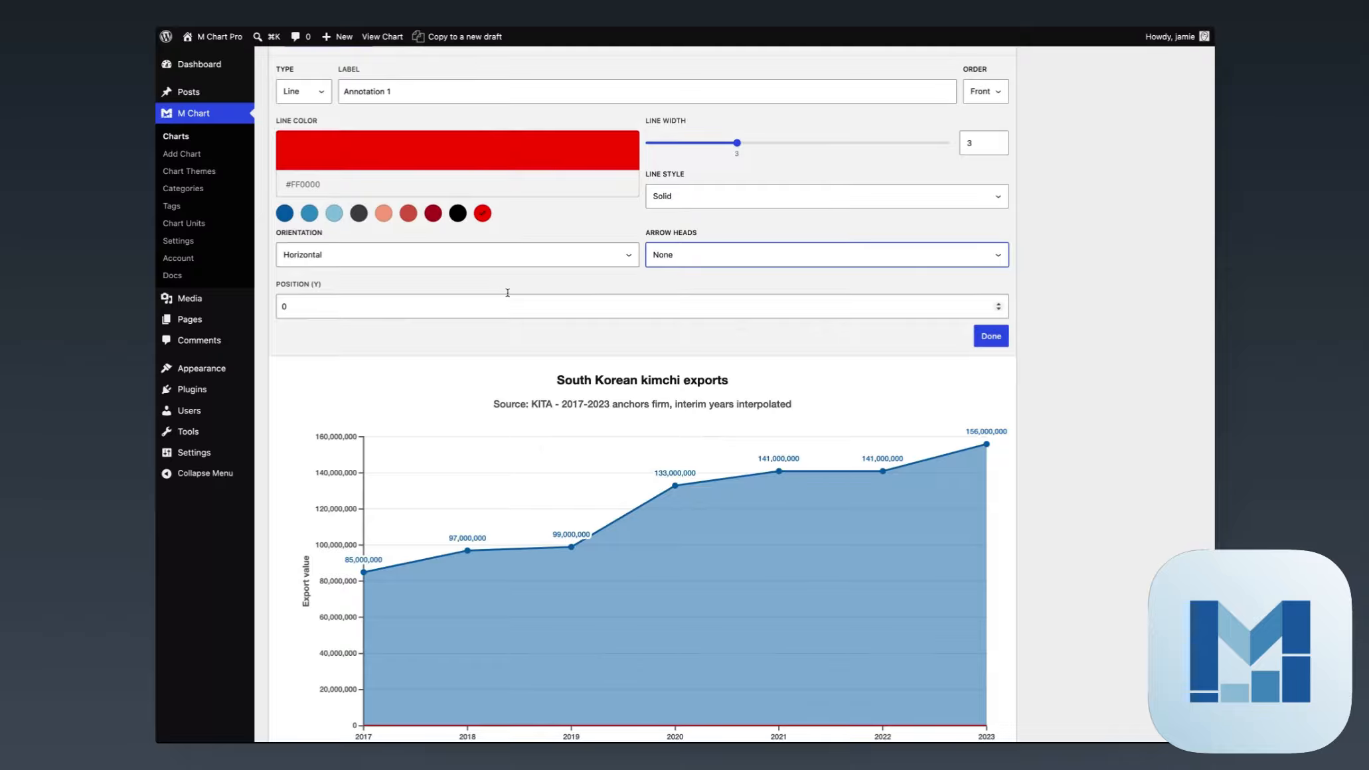
{"action": "scroll", "coordinate": [656, 476], "scroll_direction": "down", "scroll_amount": 5}
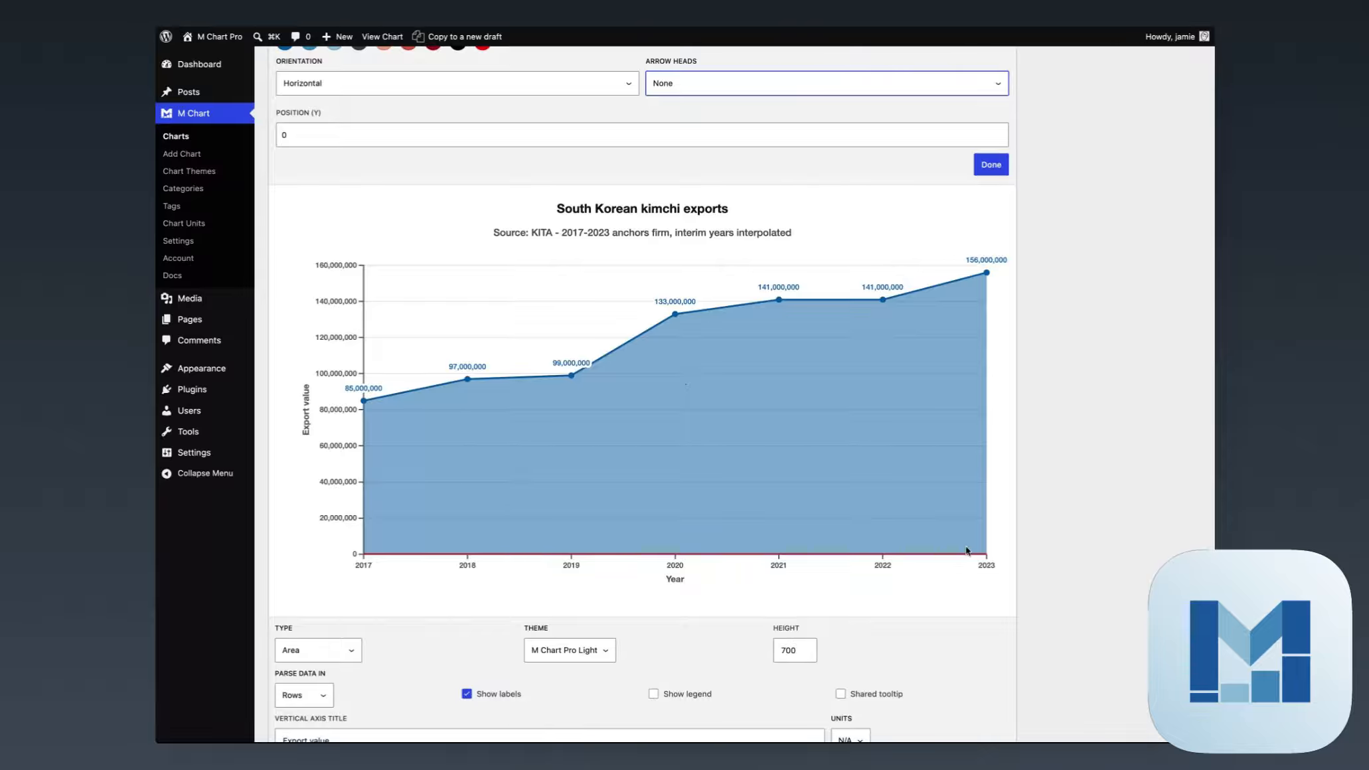
{"action": "scroll", "coordinate": [1082, 559], "scroll_direction": "up", "scroll_amount": 2}
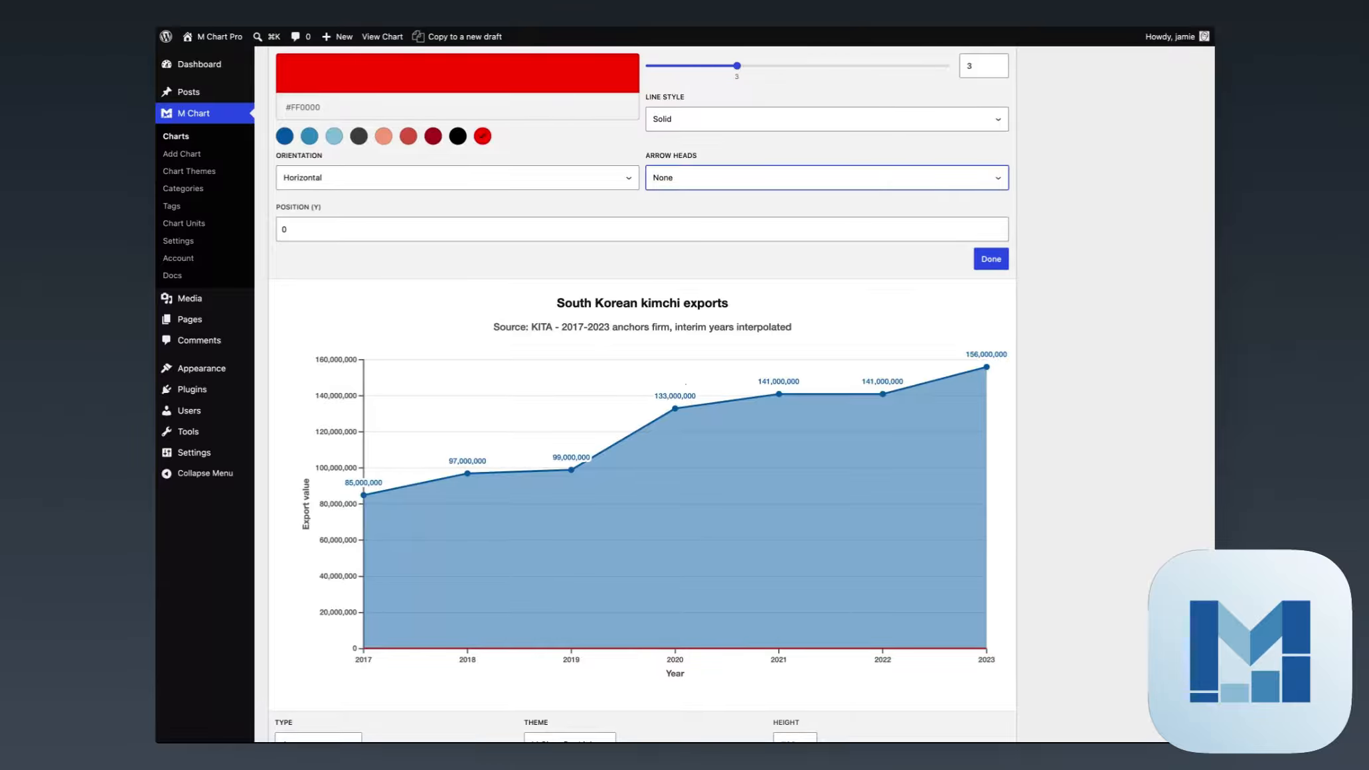
{"action": "scroll", "coordinate": [642, 398], "scroll_direction": "down", "scroll_amount": 1}
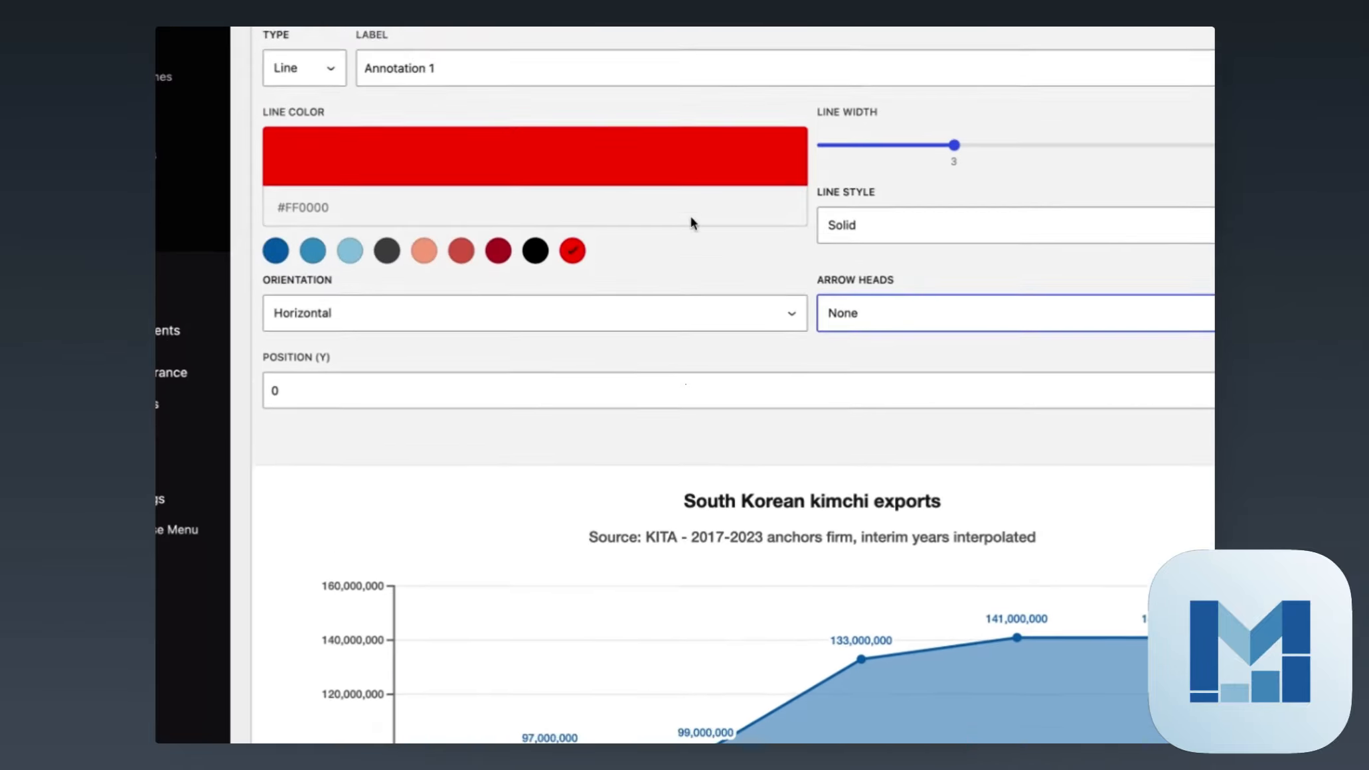
Step: Set the line annotation's orientation to Vertical
{"action": "scroll", "coordinate": [691, 222], "scroll_direction": "up", "scroll_amount": 3}
{"action": "left_click", "coordinate": [304, 366]}
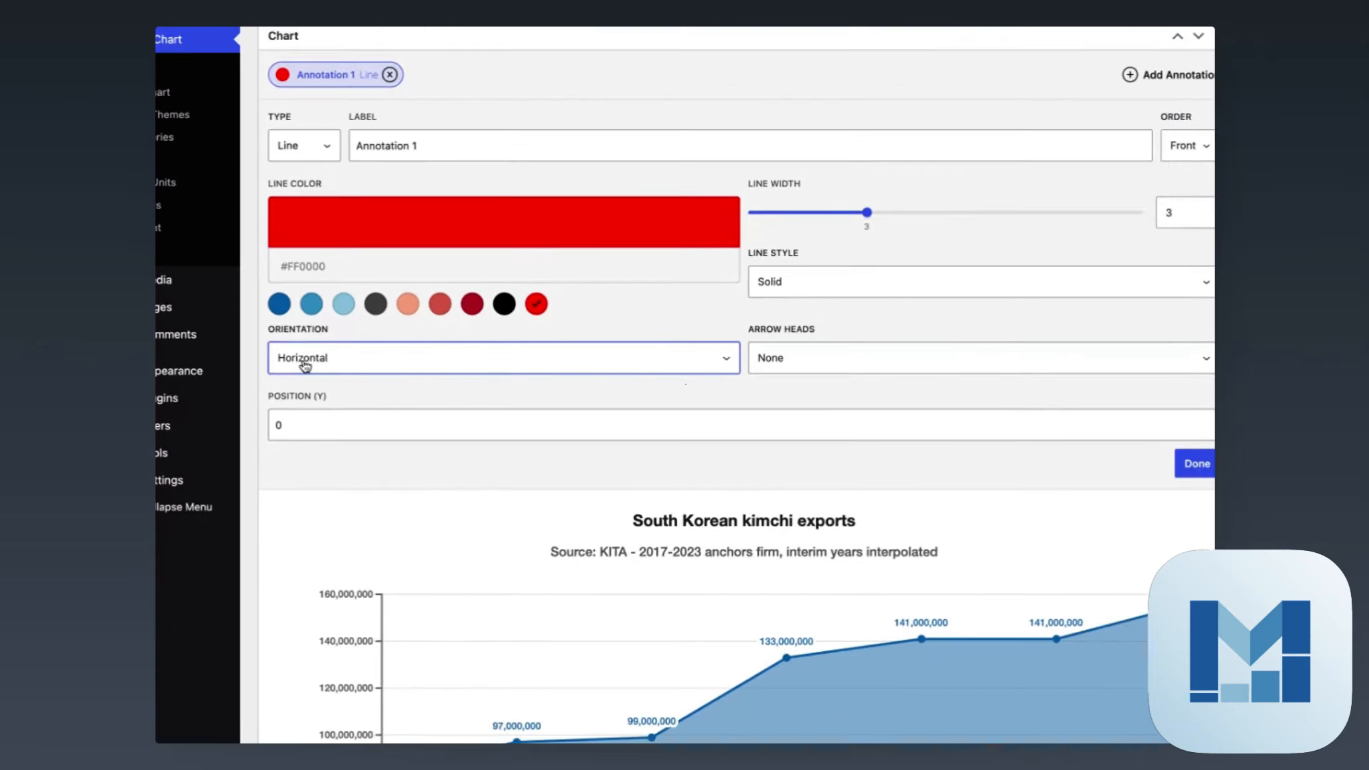
{"action": "left_click", "coordinate": [315, 381]}
{"action": "scroll", "coordinate": [367, 372], "scroll_direction": "down", "scroll_amount": 4}
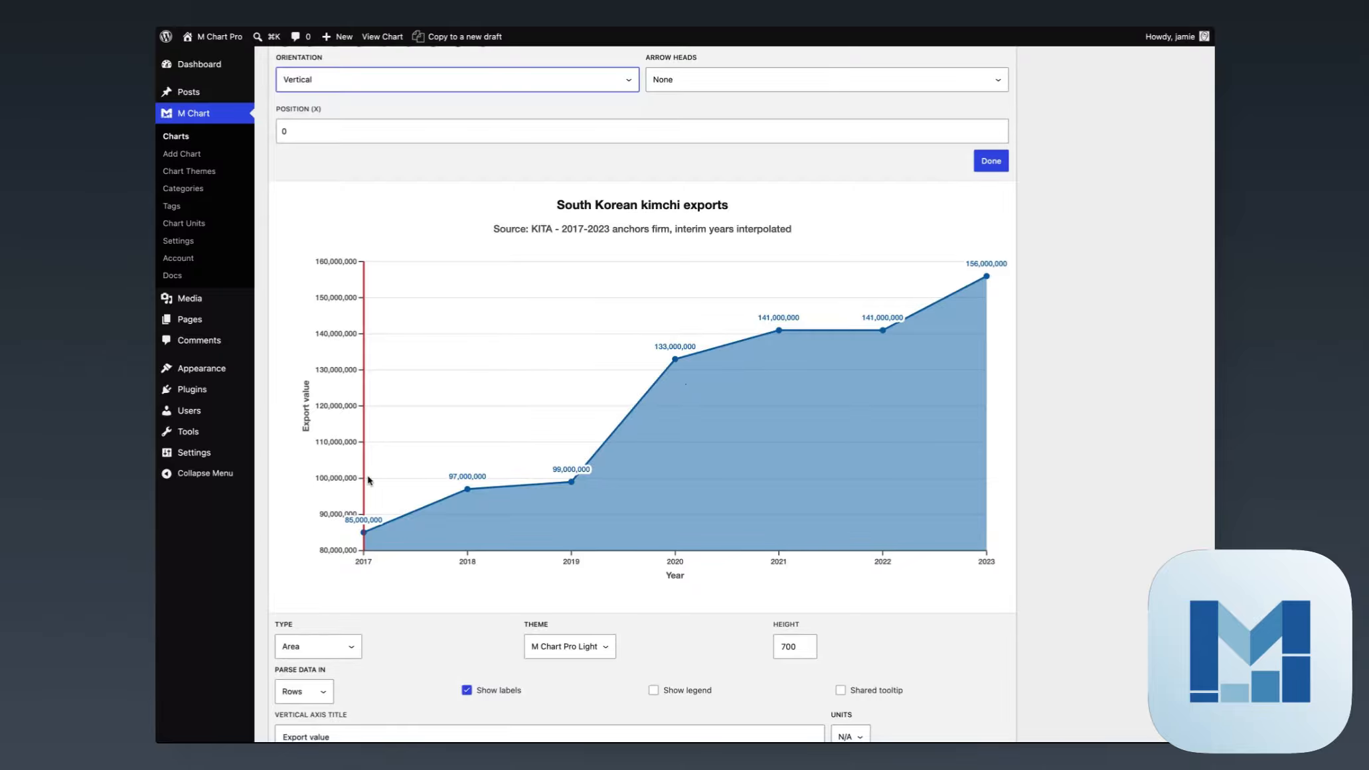
Step: Set the vertical line annotation's X position to 2.33 so it falls between 2019 and 2020 on the chart
{"action": "scroll", "coordinate": [398, 484], "scroll_direction": "up", "scroll_amount": 5}
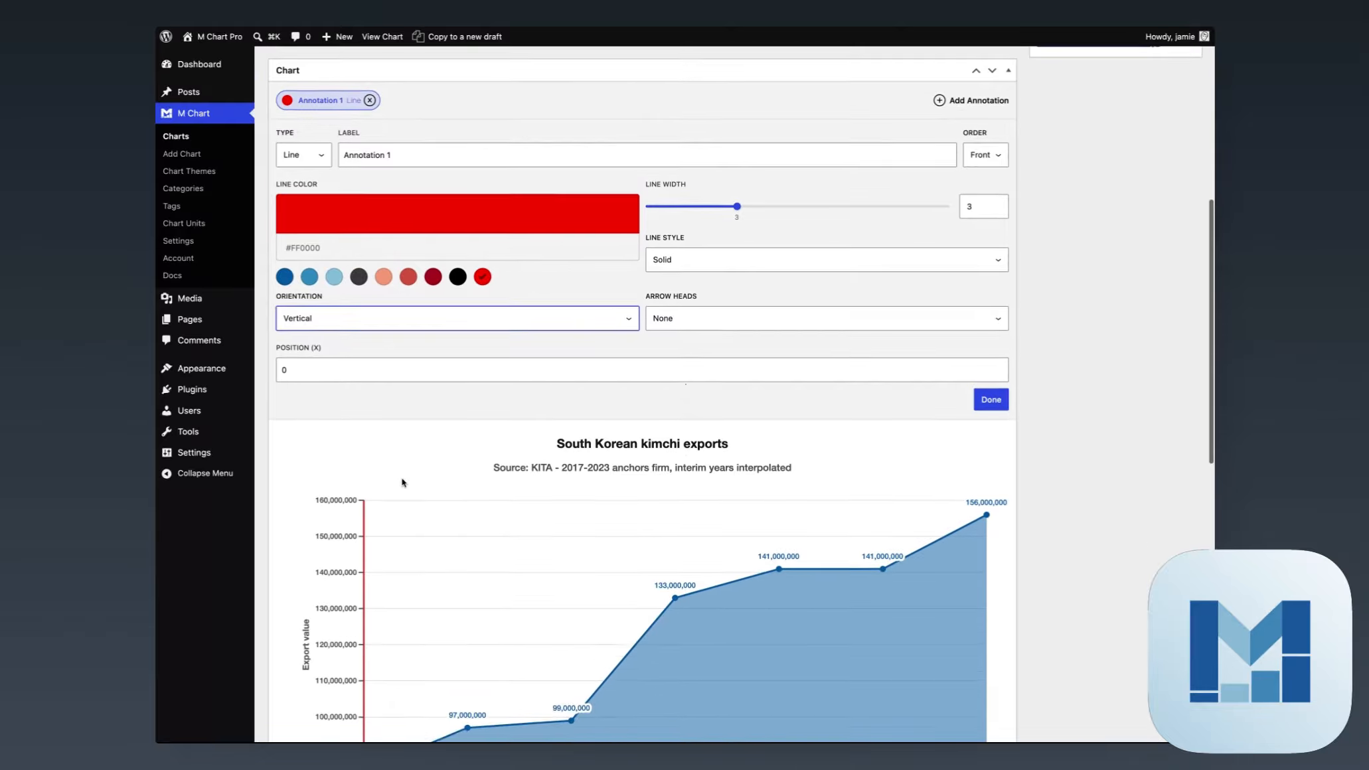
{"action": "scroll", "coordinate": [402, 483], "scroll_direction": "down", "scroll_amount": 3}
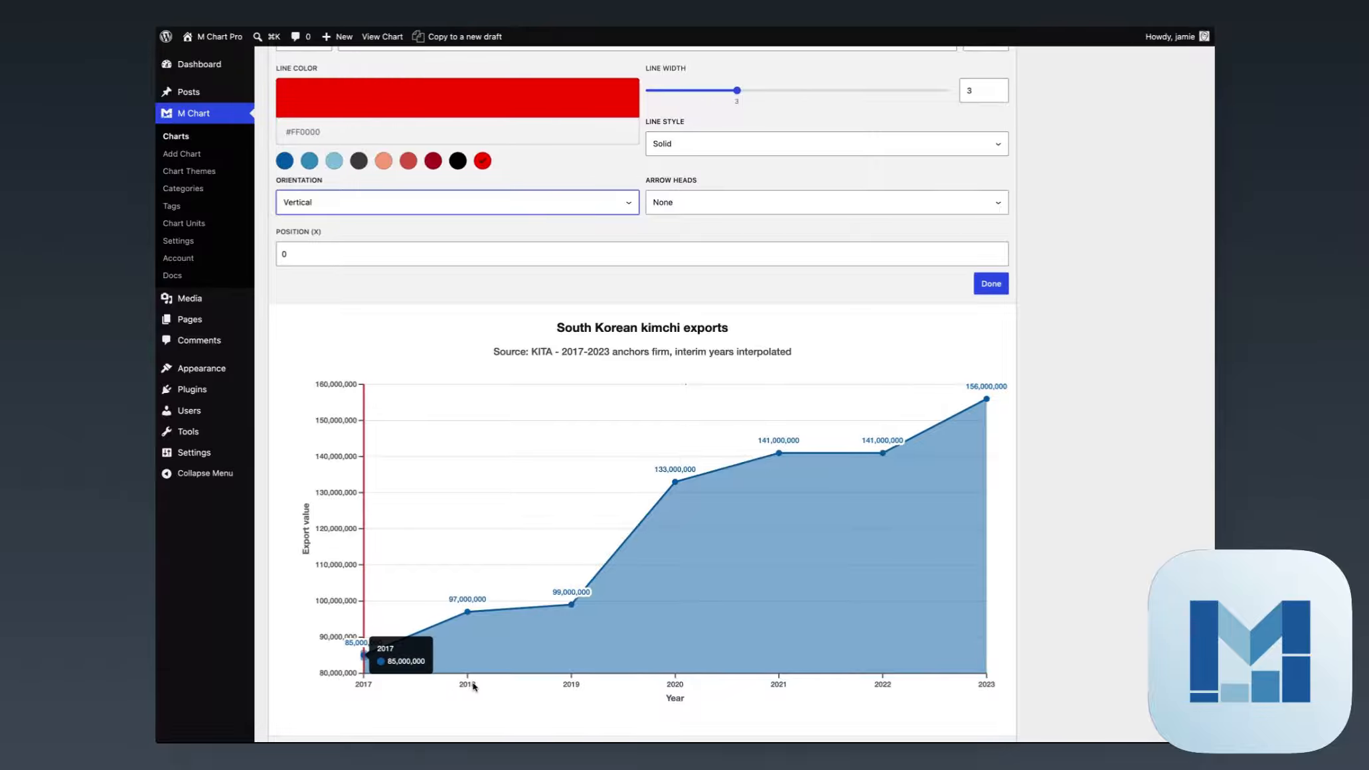
{"action": "scroll", "coordinate": [473, 685], "scroll_direction": "up", "scroll_amount": 10}
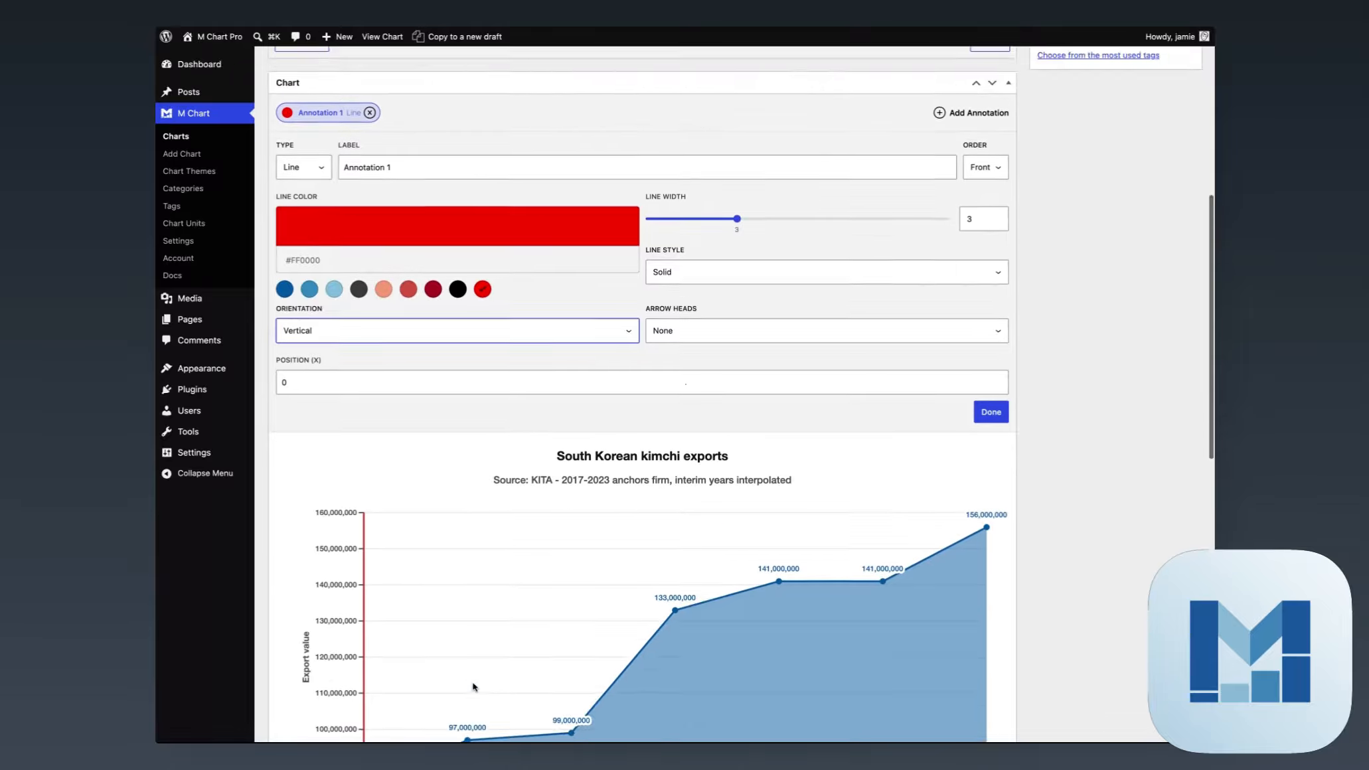
{"action": "scroll", "coordinate": [482, 689], "scroll_direction": "down", "scroll_amount": 8}
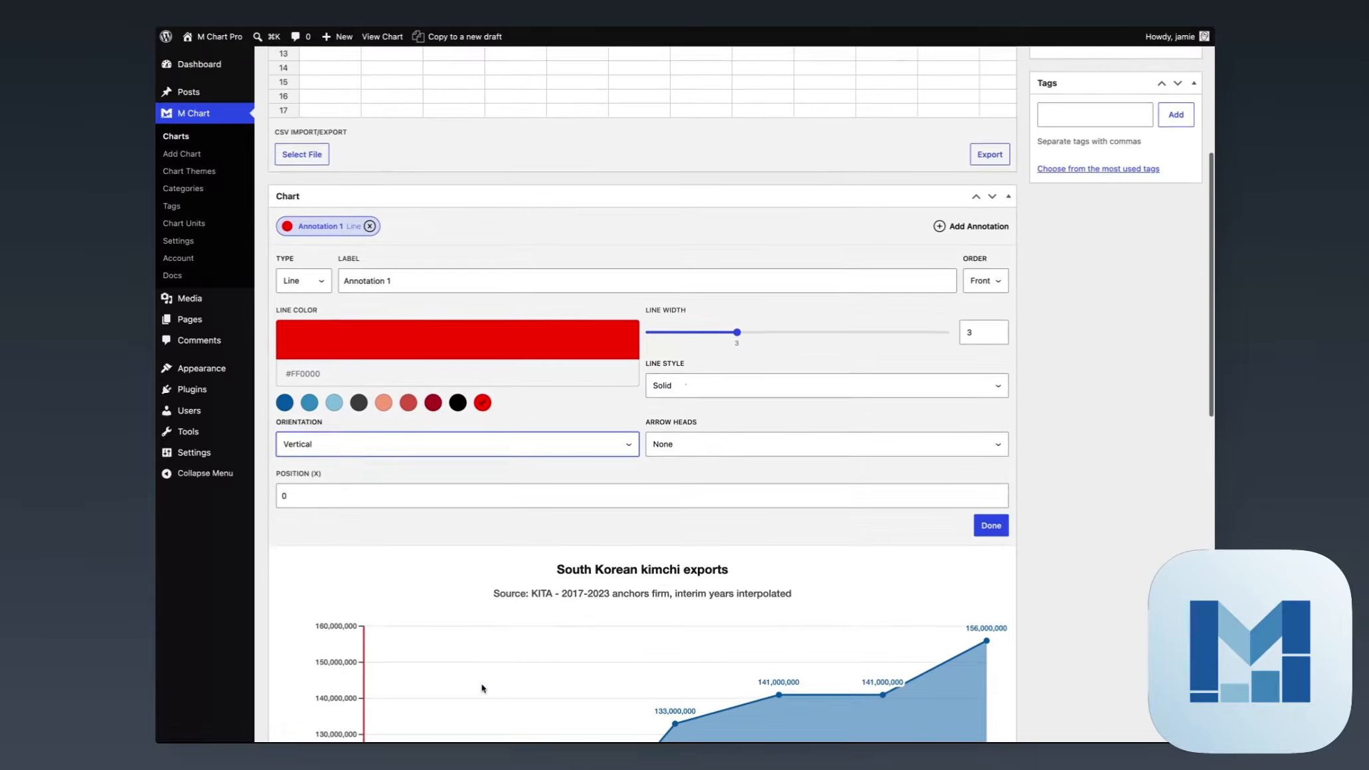
{"action": "scroll", "coordinate": [437, 538], "scroll_direction": "down", "scroll_amount": 2}
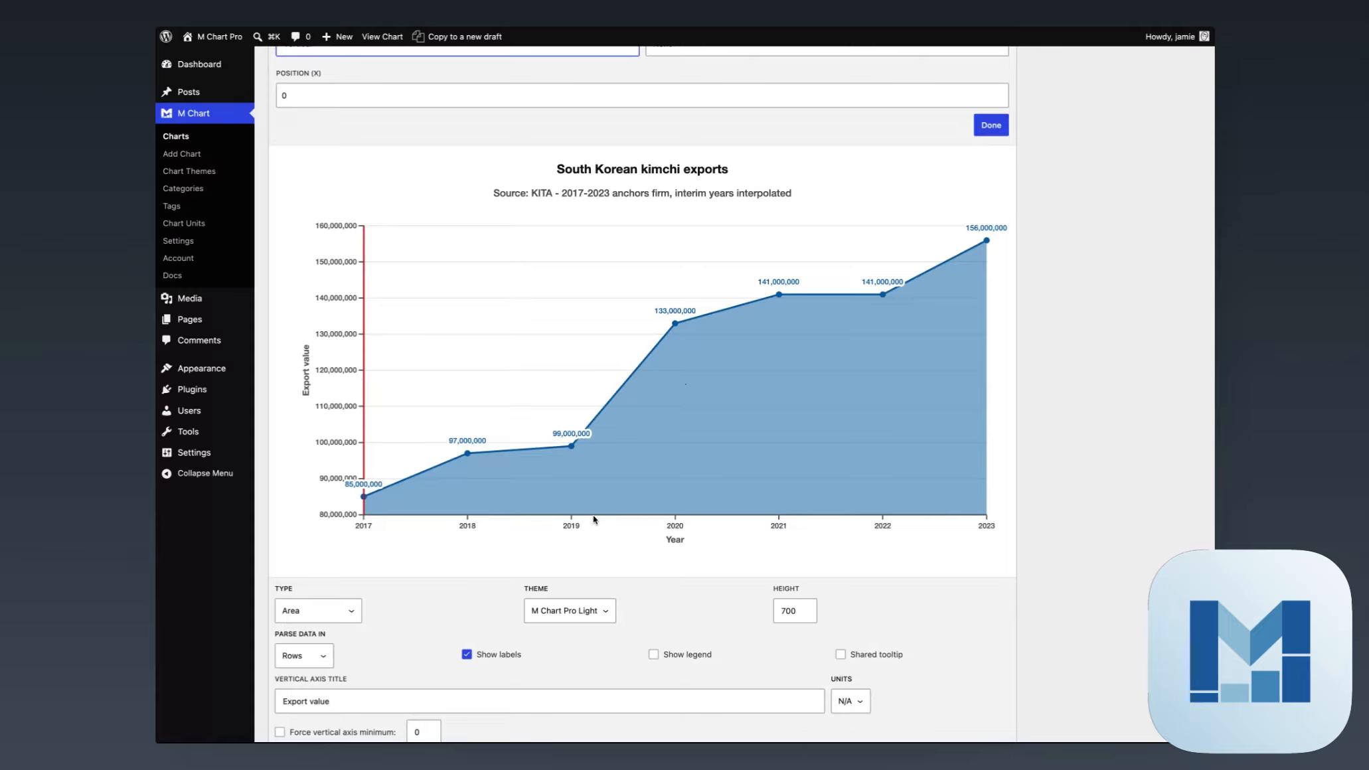
{"action": "scroll", "coordinate": [594, 518], "scroll_direction": "up", "scroll_amount": 4}
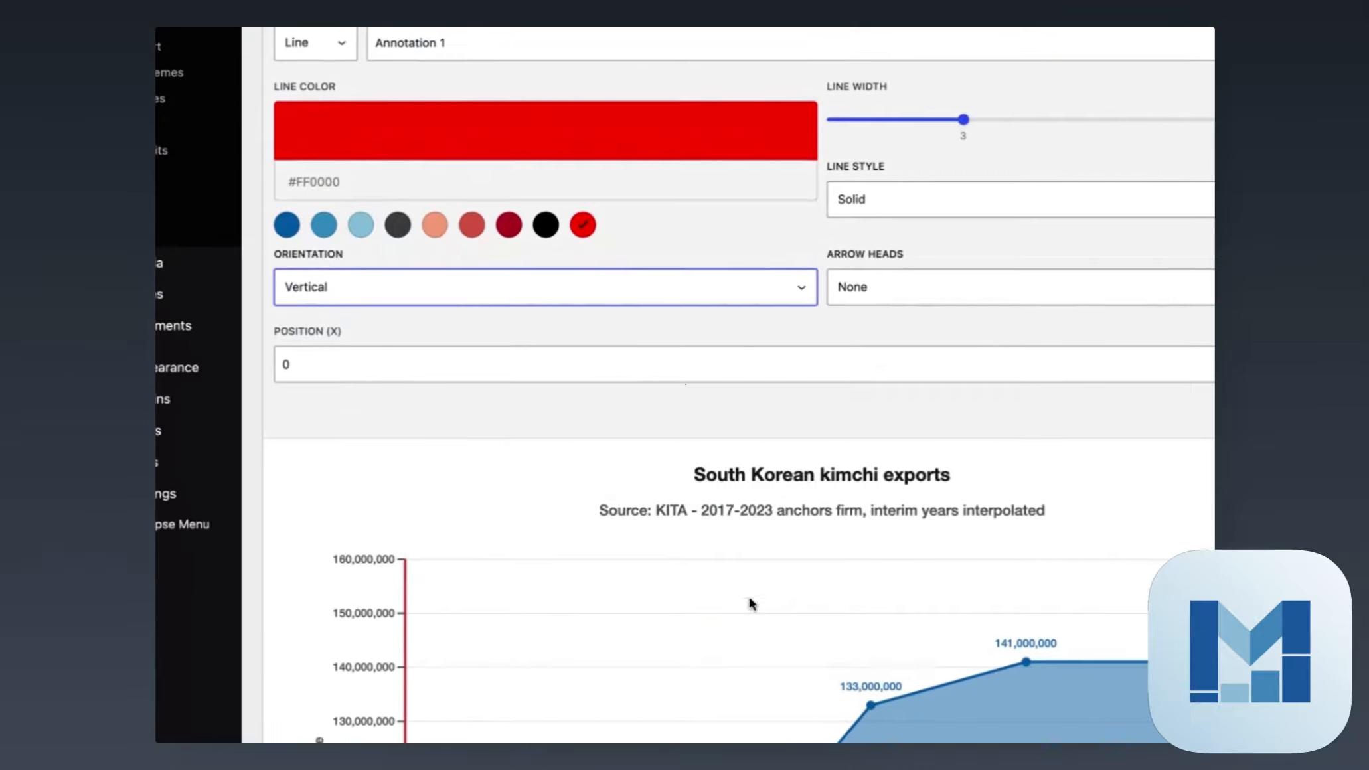
{"action": "double_click", "coordinate": [284, 367]}
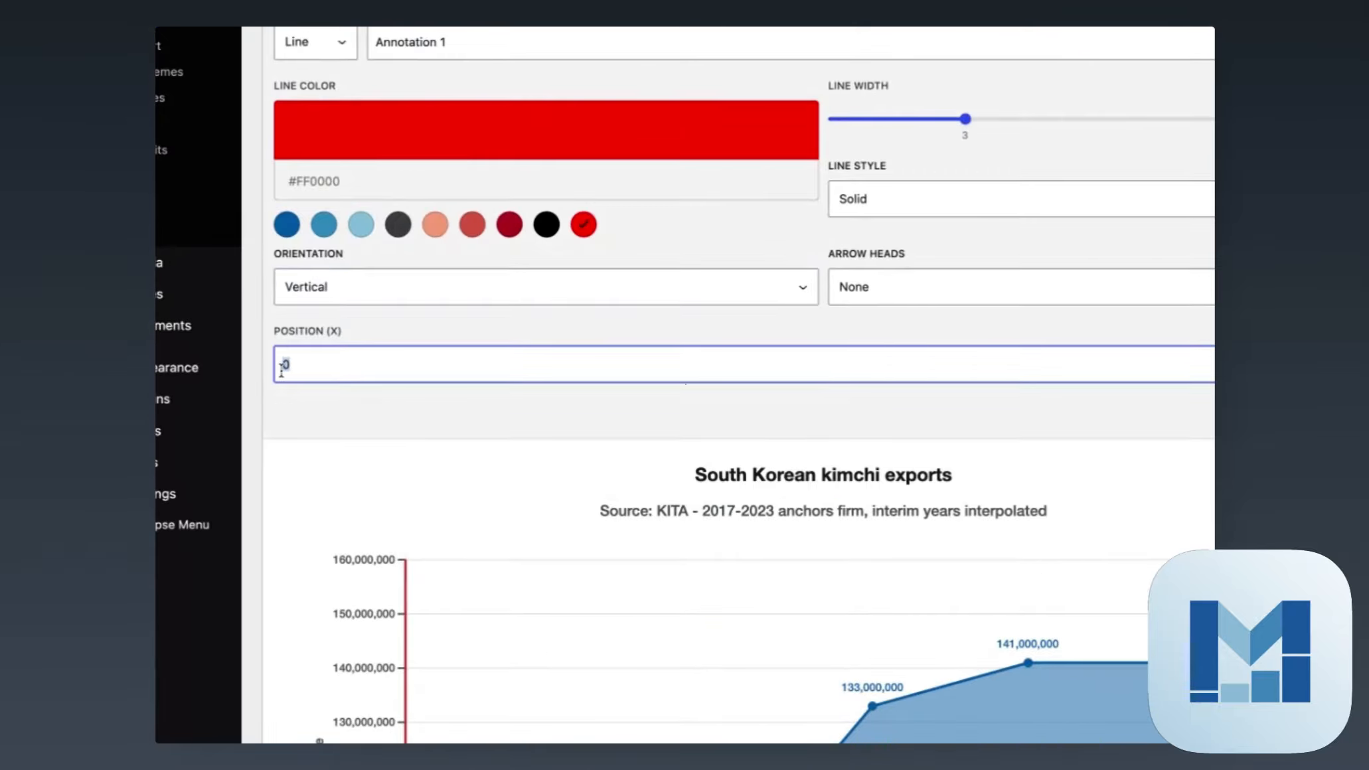
{"action": "type", "text": "2.33"}
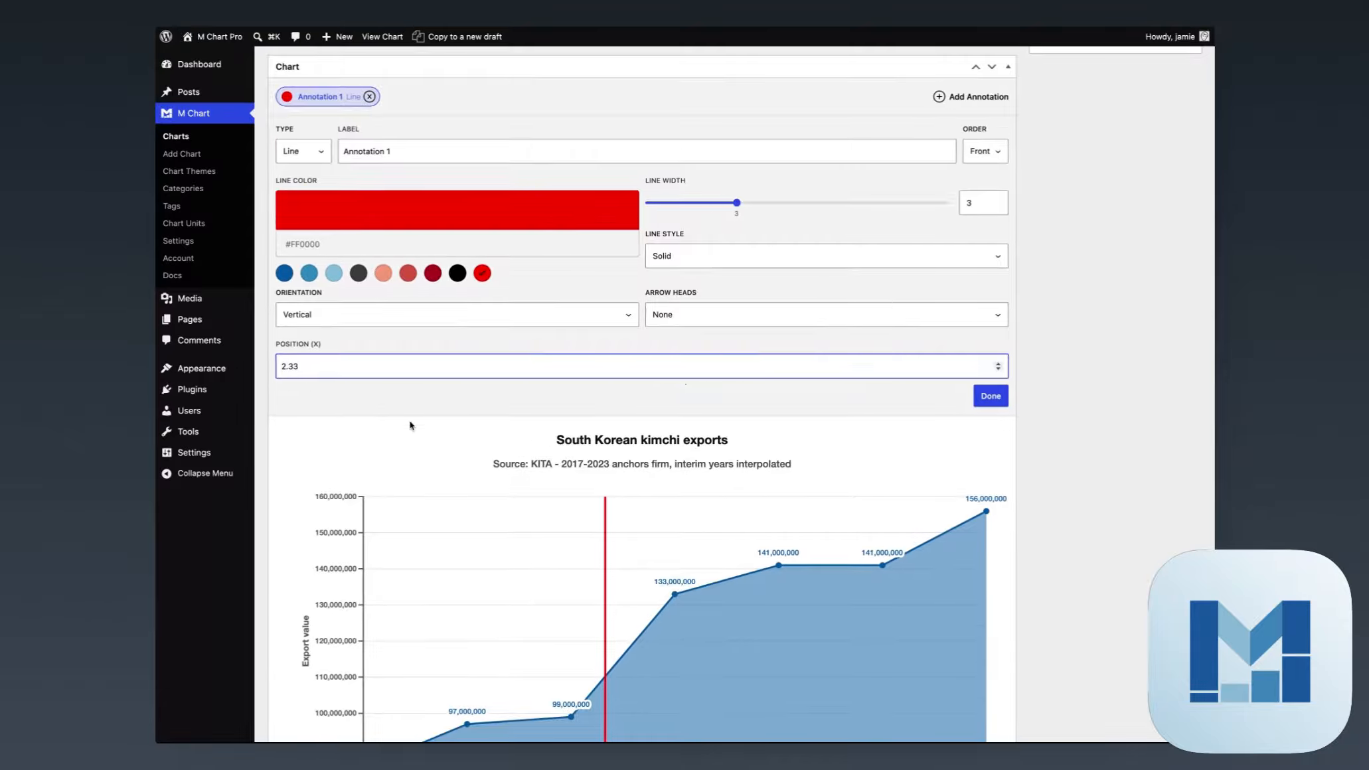
{"action": "scroll", "coordinate": [451, 434], "scroll_direction": "down", "scroll_amount": 2}
{"action": "scroll", "coordinate": [702, 553], "scroll_direction": "down", "scroll_amount": 4}
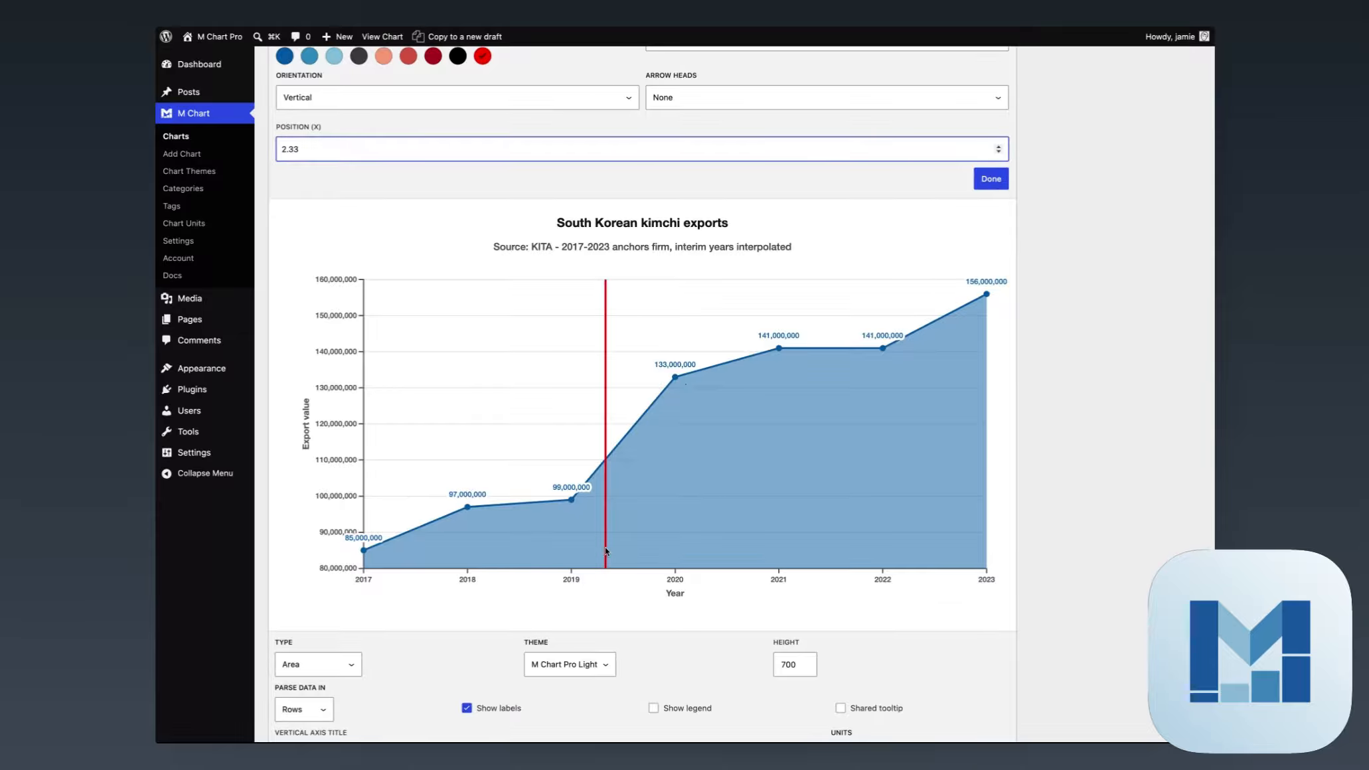
Step: Add a second annotation and change its type from line to the one that holds text content
{"action": "scroll", "coordinate": [565, 400], "scroll_direction": "up", "scroll_amount": 5}
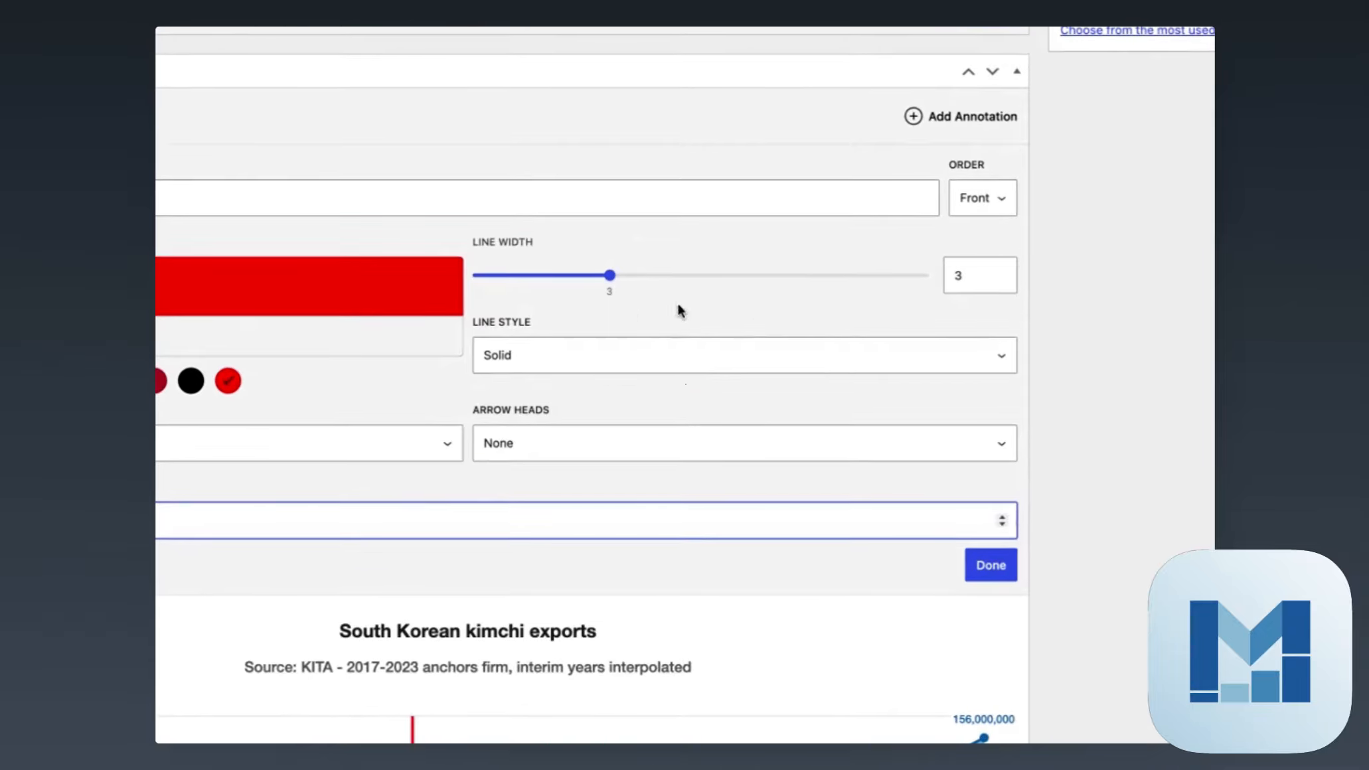
{"action": "left_click", "coordinate": [966, 116]}
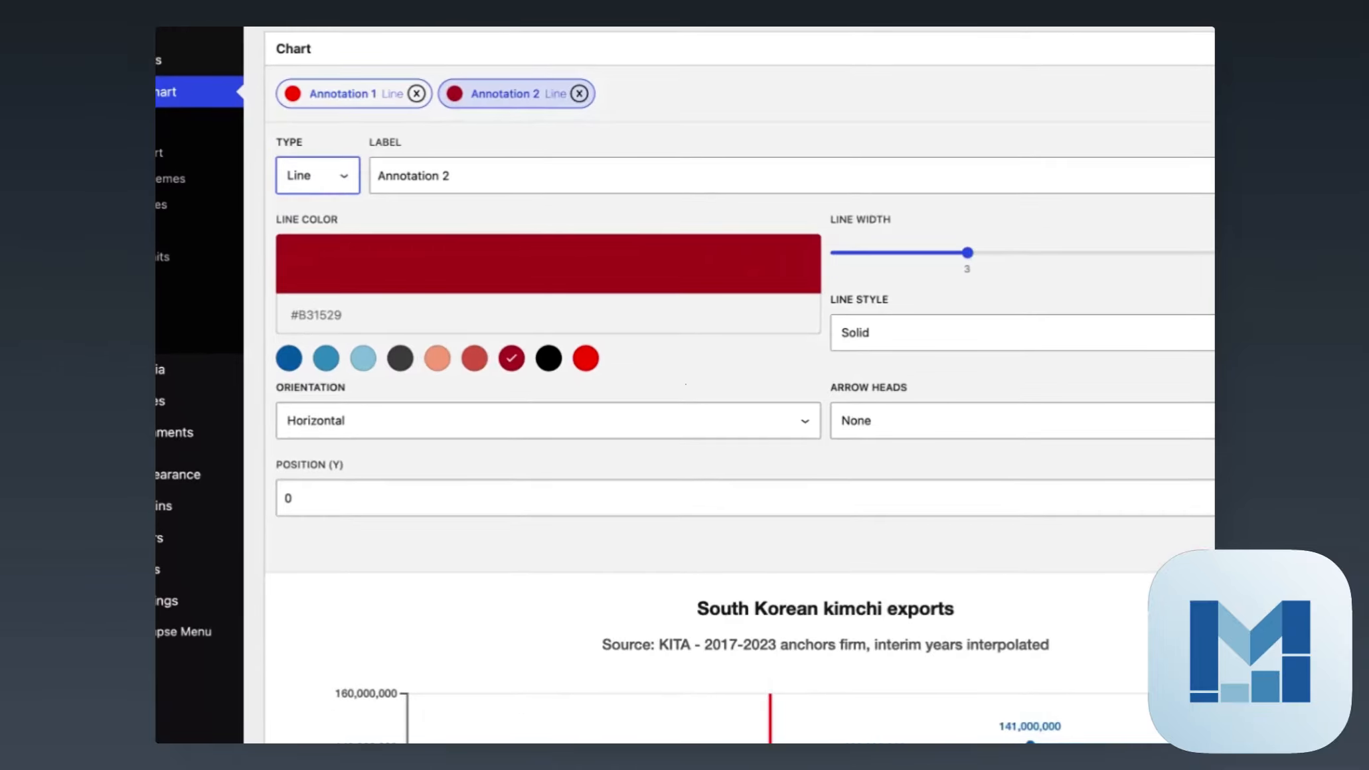
{"action": "left_click", "coordinate": [257, 241]}
Step: Set the text annotation's X position to 2.33, matching the red vertical line
{"action": "scroll", "coordinate": [706, 224], "scroll_direction": "down", "scroll_amount": 6}
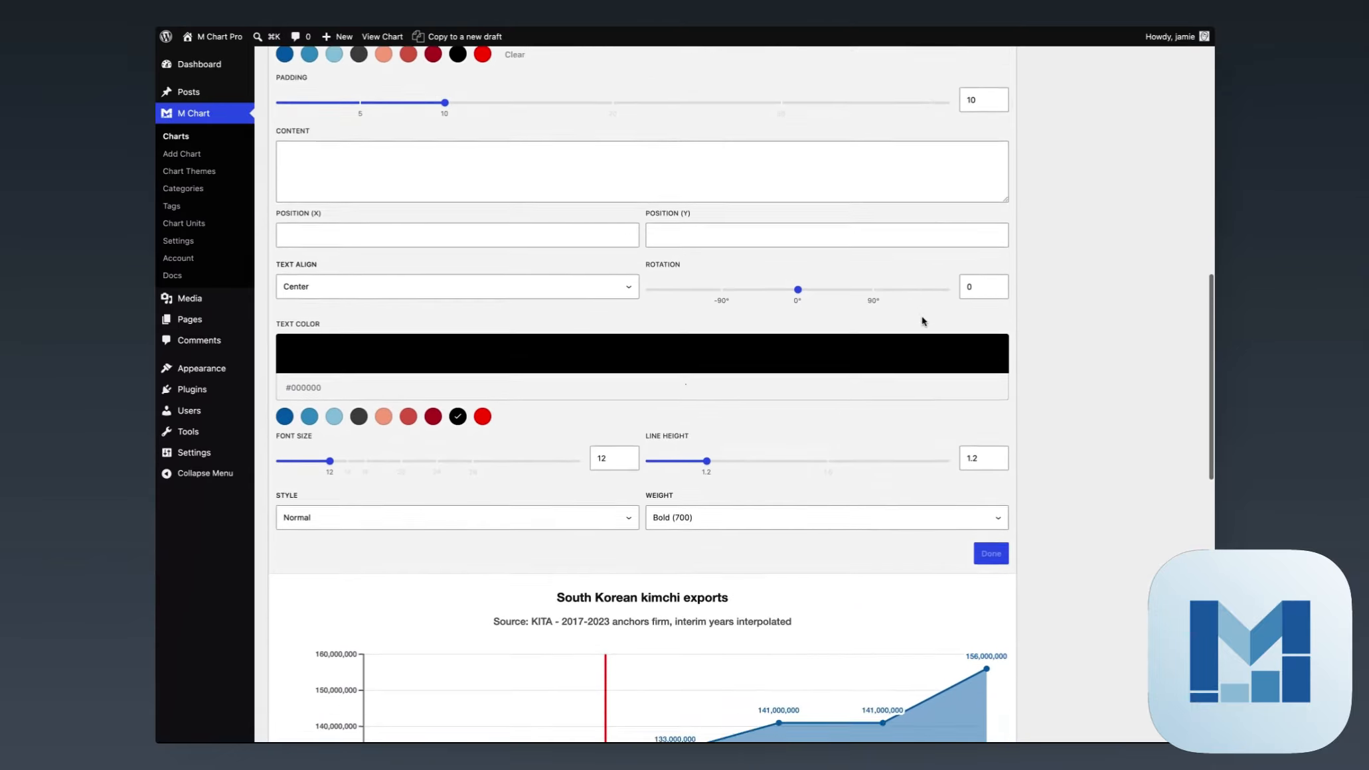
{"action": "scroll", "coordinate": [919, 315], "scroll_direction": "down", "scroll_amount": 3}
{"action": "scroll", "coordinate": [663, 319], "scroll_direction": "up", "scroll_amount": 6}
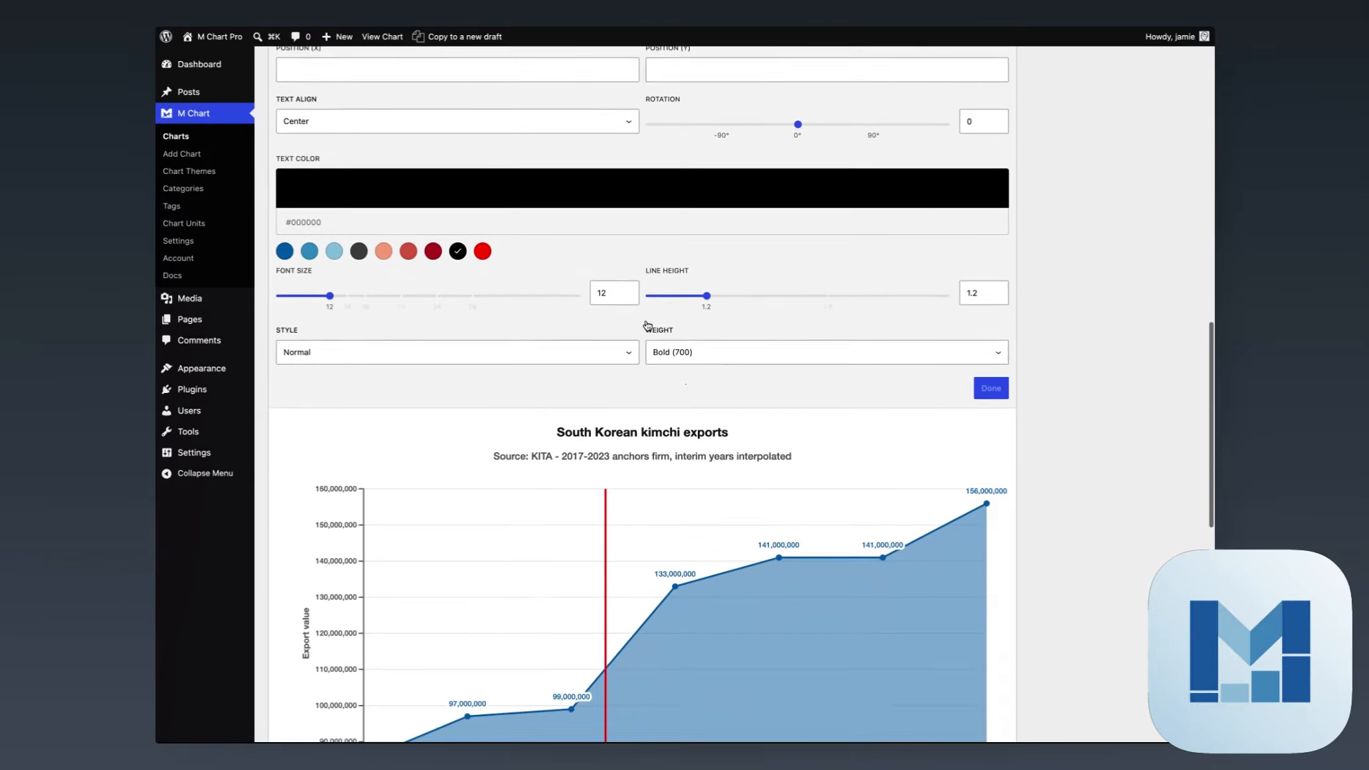
{"action": "scroll", "coordinate": [626, 342], "scroll_direction": "down", "scroll_amount": 3}
{"action": "left_click", "coordinate": [315, 222]}
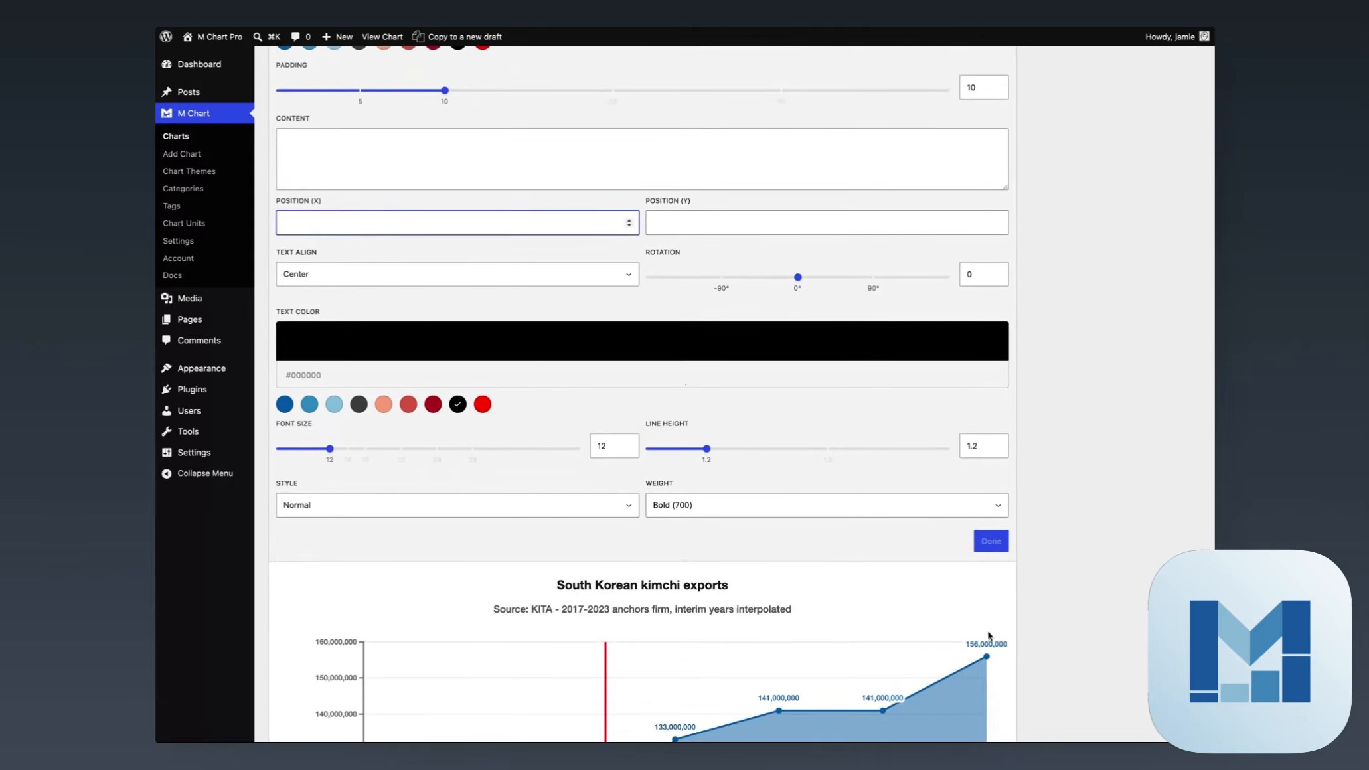
{"action": "type", "text": "1"}
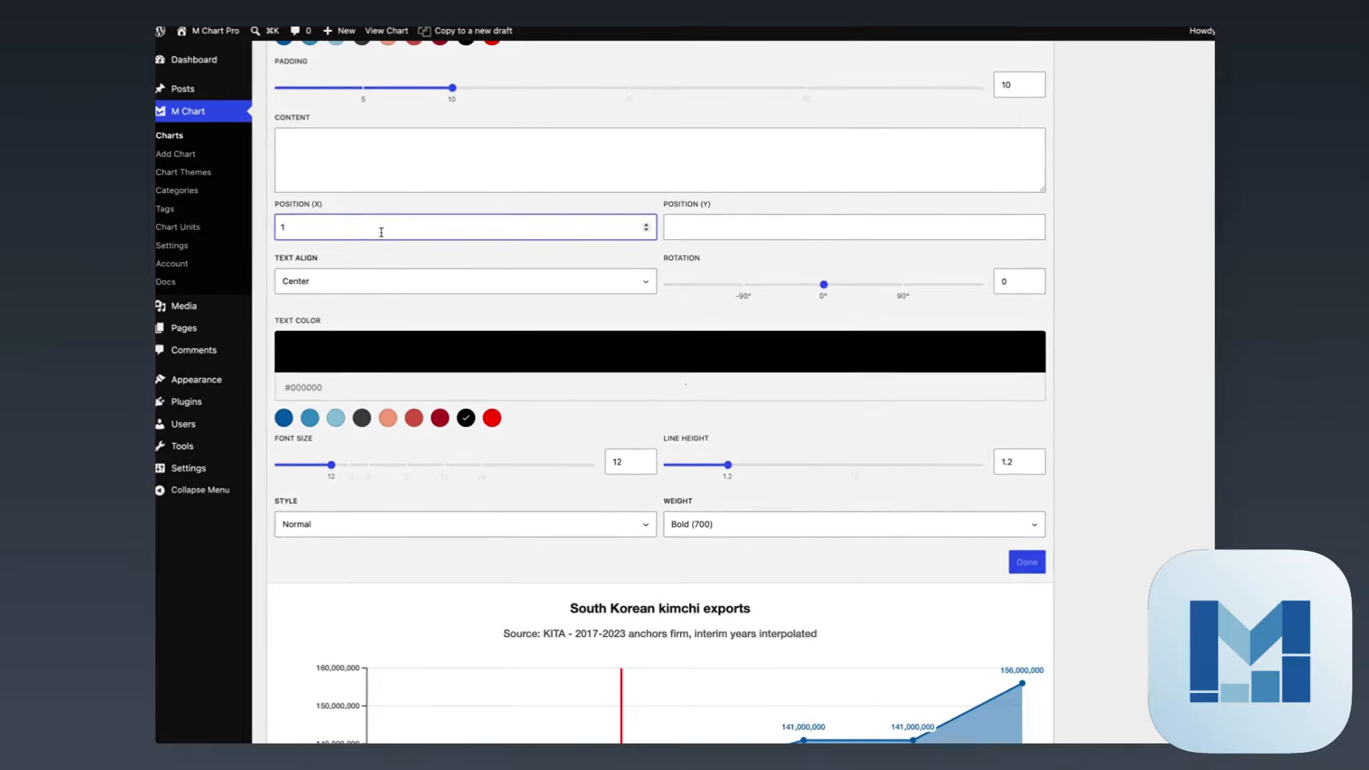
{"action": "type", "text": "2.33"}
Step: Enter "Global Covid-19 lockdowns start" on two lines as the text annotation's content, breaking after "Covid-19"
{"action": "left_click", "coordinate": [299, 152]}
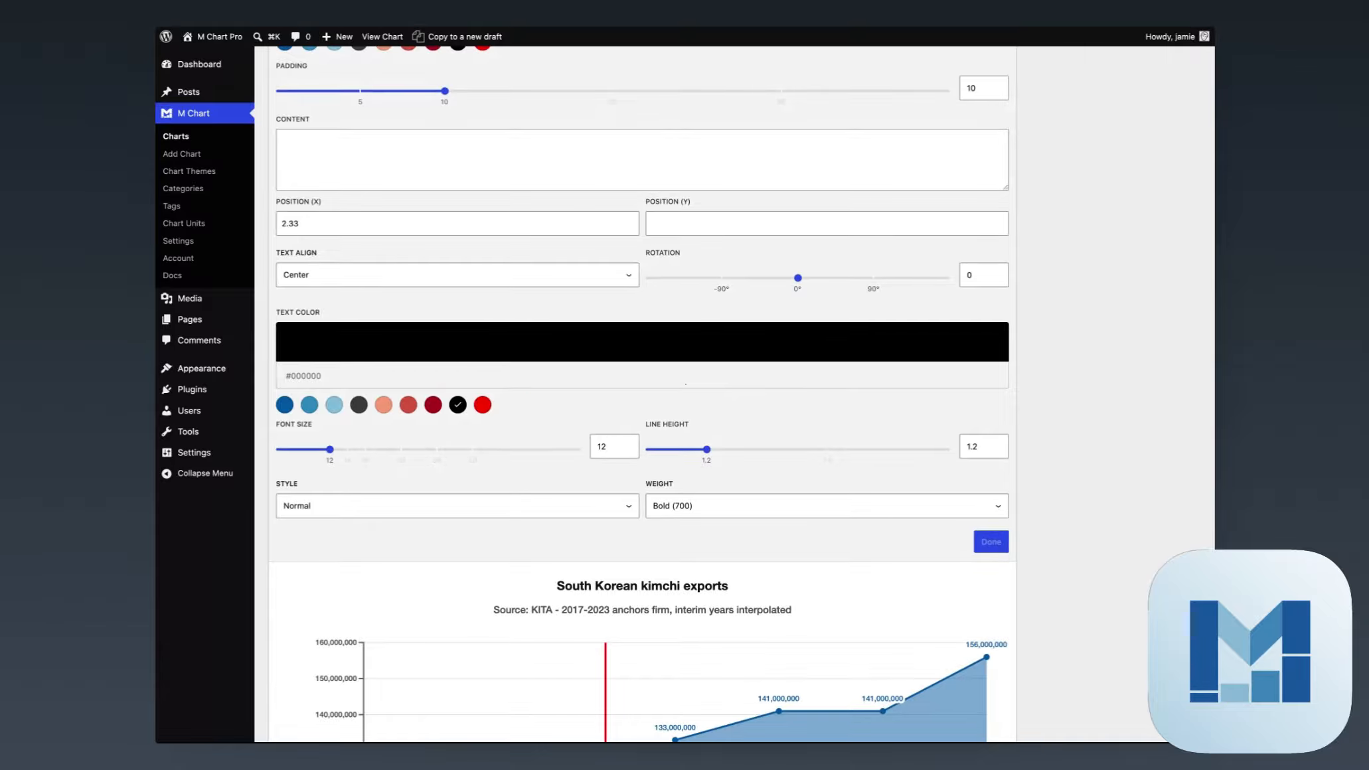
{"action": "left_click", "coordinate": [284, 142]}
{"action": "type", "text": "Global Covid-19 lockdowns start"}
{"action": "scroll", "coordinate": [742, 480], "scroll_direction": "down", "scroll_amount": 9}
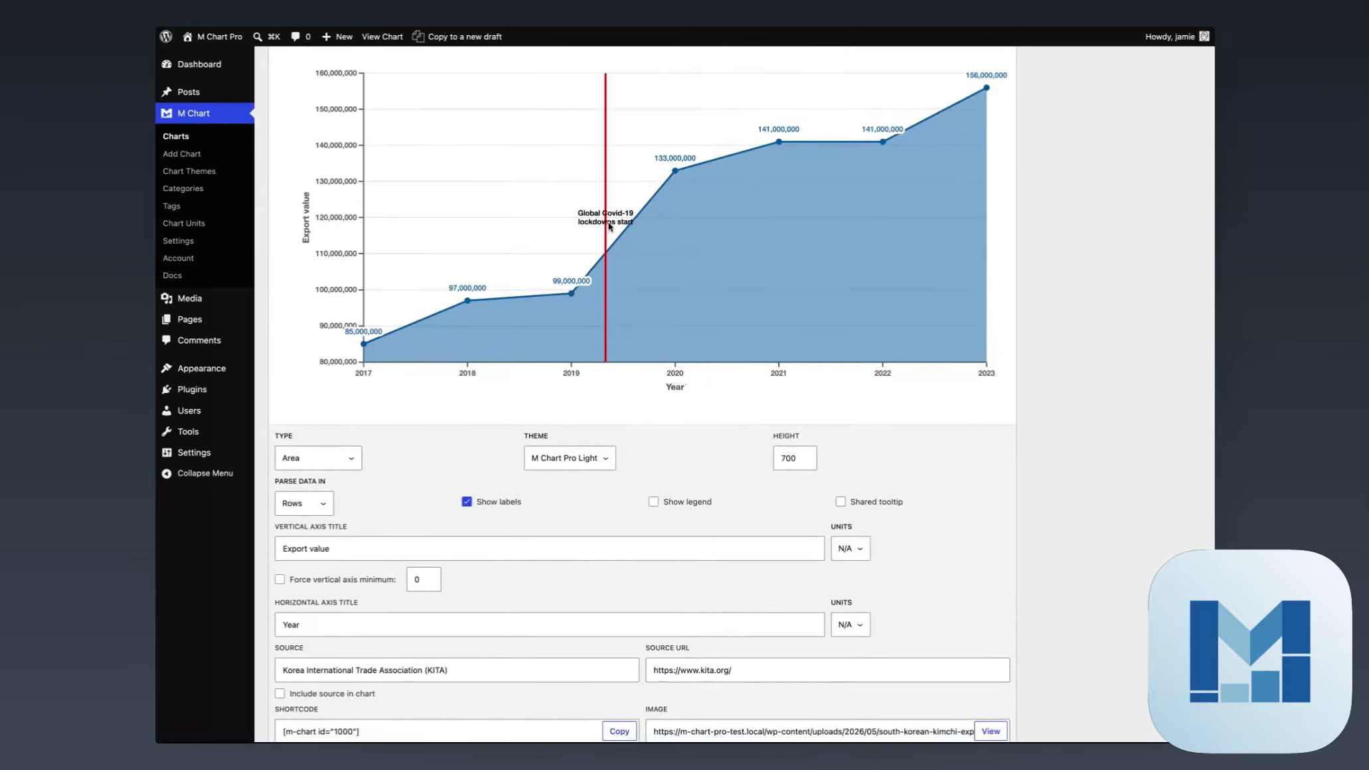
{"action": "scroll", "coordinate": [563, 284], "scroll_direction": "up", "scroll_amount": 10}
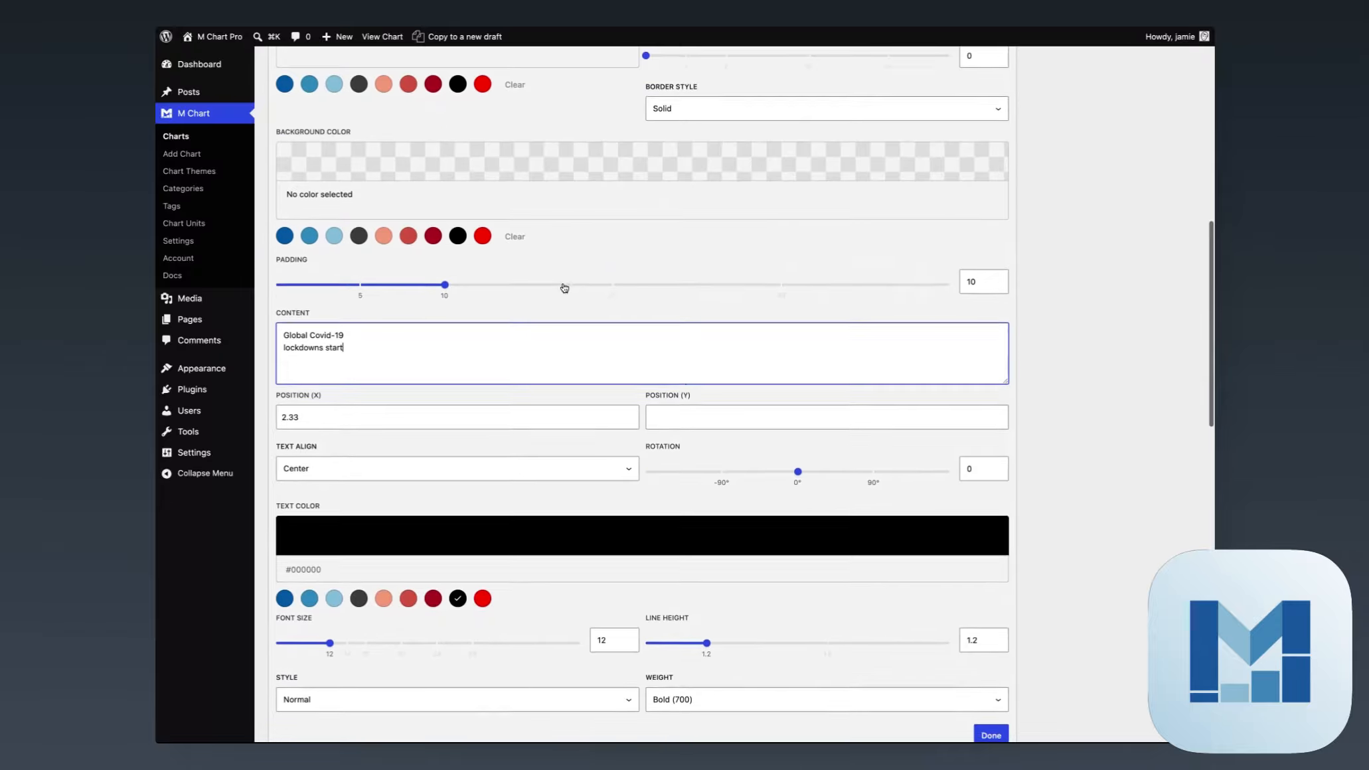
{"action": "scroll", "coordinate": [563, 287], "scroll_direction": "down", "scroll_amount": 7}
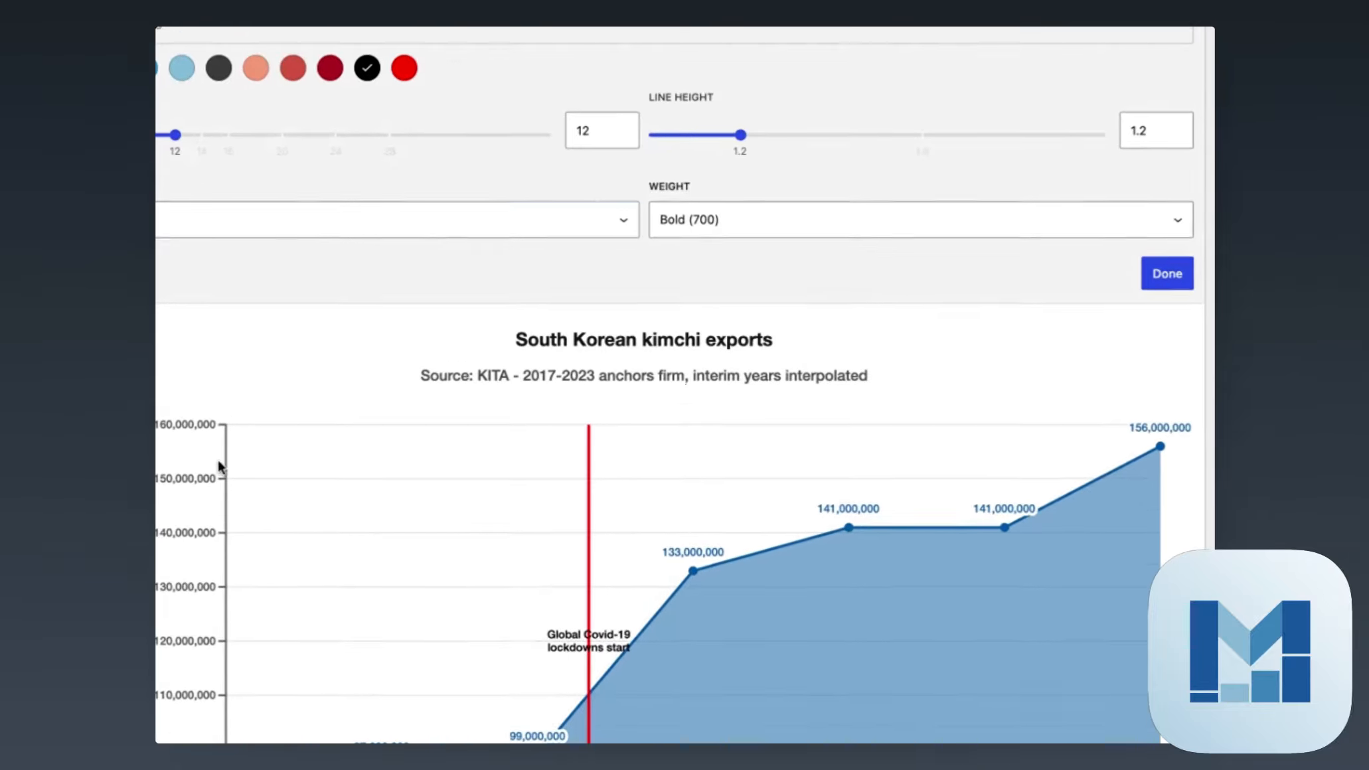
Step: Set the text annotation's Y position so the text sits at the 150,000,000 level of the export value axis
{"action": "scroll", "coordinate": [221, 467], "scroll_direction": "up", "scroll_amount": 6}
{"action": "left_click", "coordinate": [624, 383]}
{"action": "left_click", "coordinate": [685, 373]}
{"action": "type", "text": "15000"}
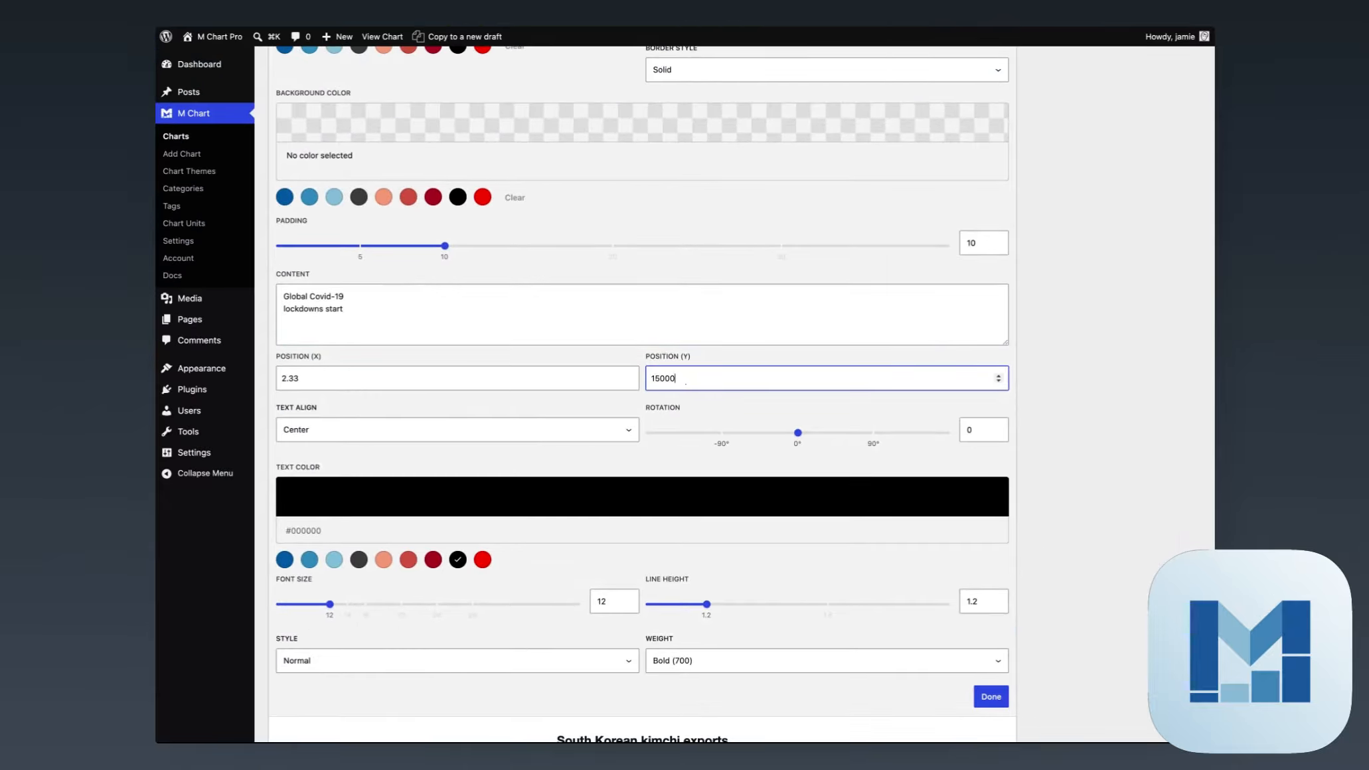
{"action": "scroll", "coordinate": [685, 382], "scroll_direction": "down", "scroll_amount": 6}
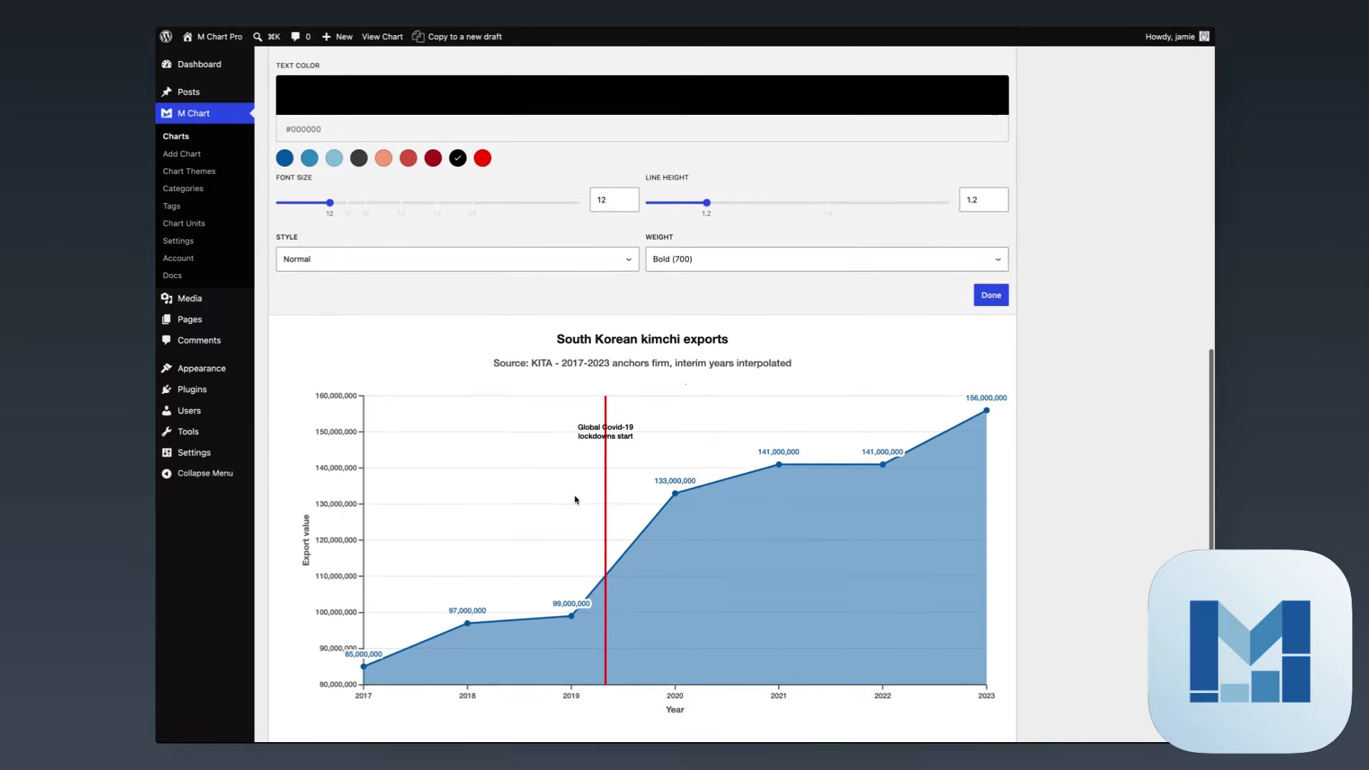
Step: Set the text annotation's alignment to Left so the label sits beside the red vertical line
{"action": "scroll", "coordinate": [574, 494], "scroll_direction": "up", "scroll_amount": 1}
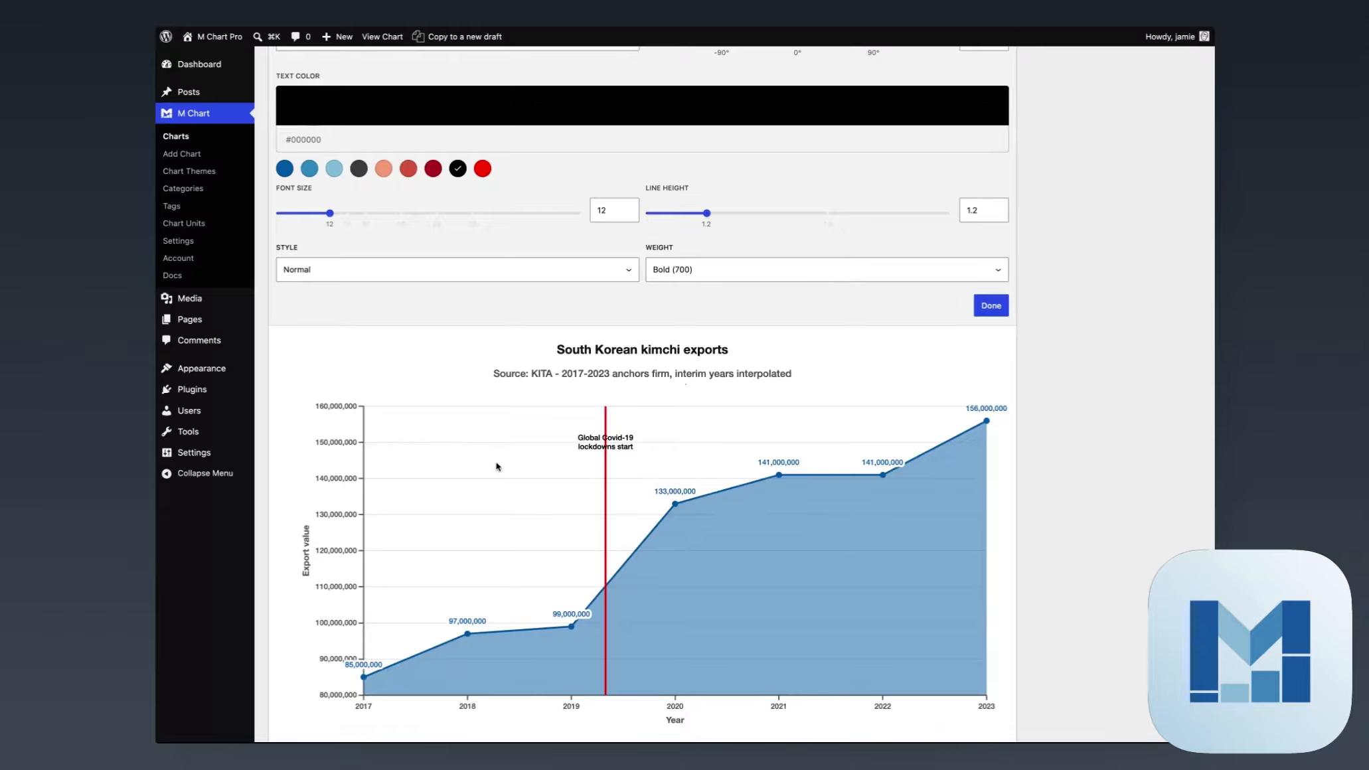
{"action": "scroll", "coordinate": [521, 462], "scroll_direction": "up", "scroll_amount": 4}
{"action": "scroll", "coordinate": [522, 459], "scroll_direction": "up", "scroll_amount": 1}
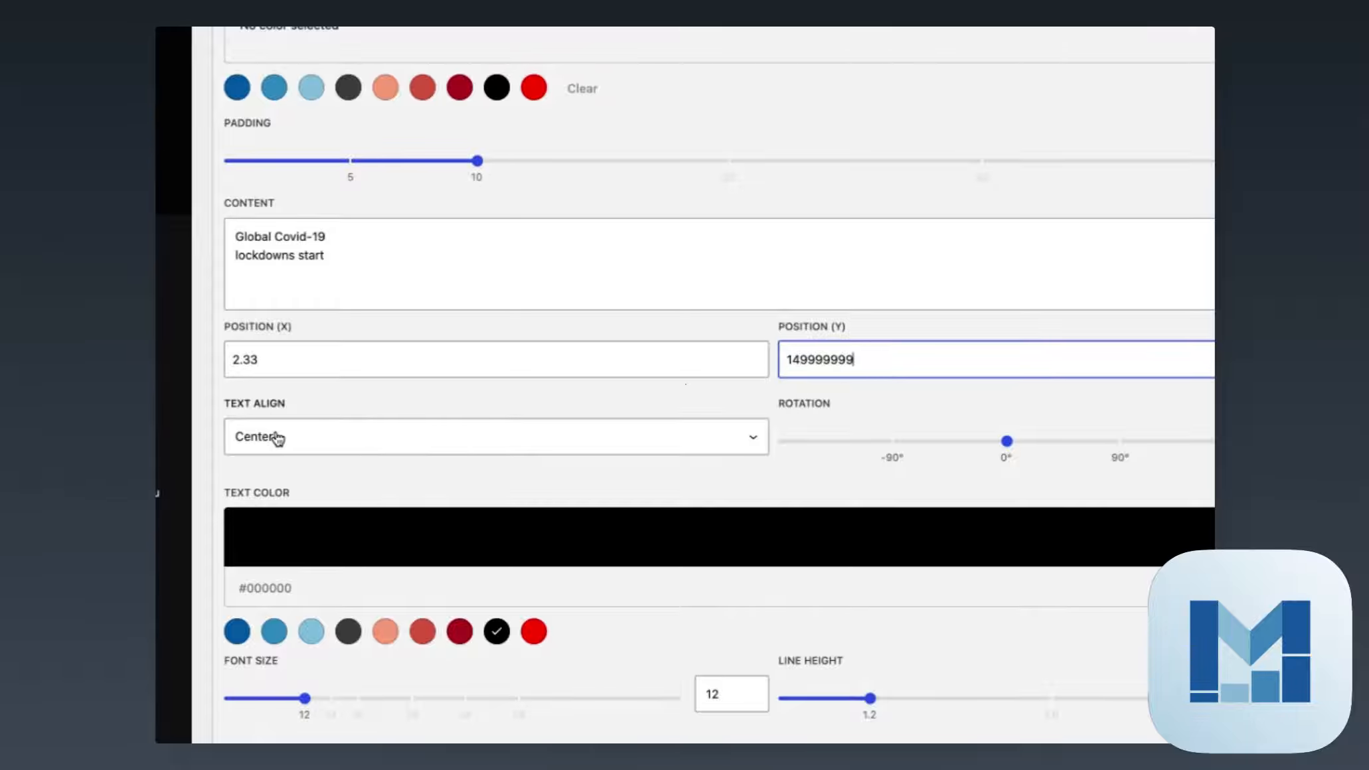
{"action": "left_click", "coordinate": [383, 439]}
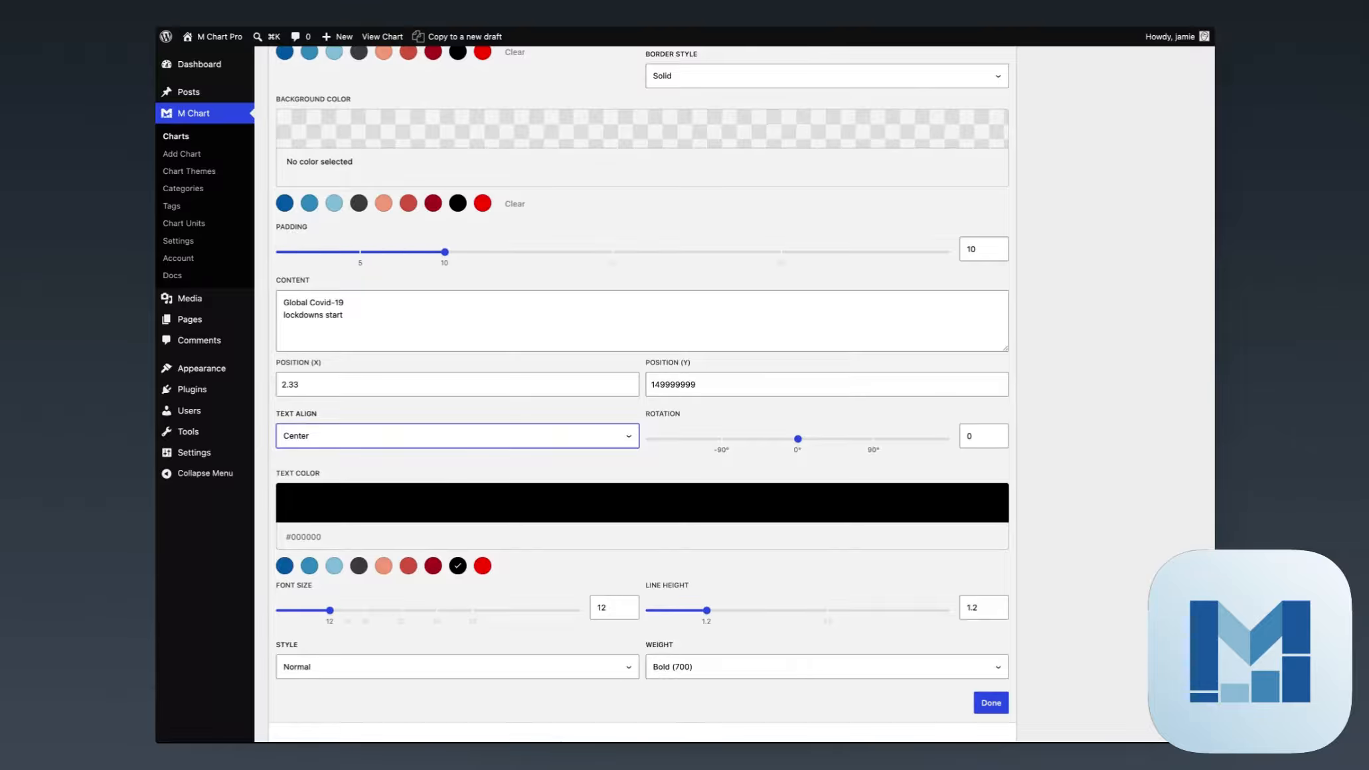
{"action": "scroll", "coordinate": [779, 576], "scroll_direction": "down", "scroll_amount": 5}
{"action": "scroll", "coordinate": [779, 574], "scroll_direction": "up", "scroll_amount": 5}
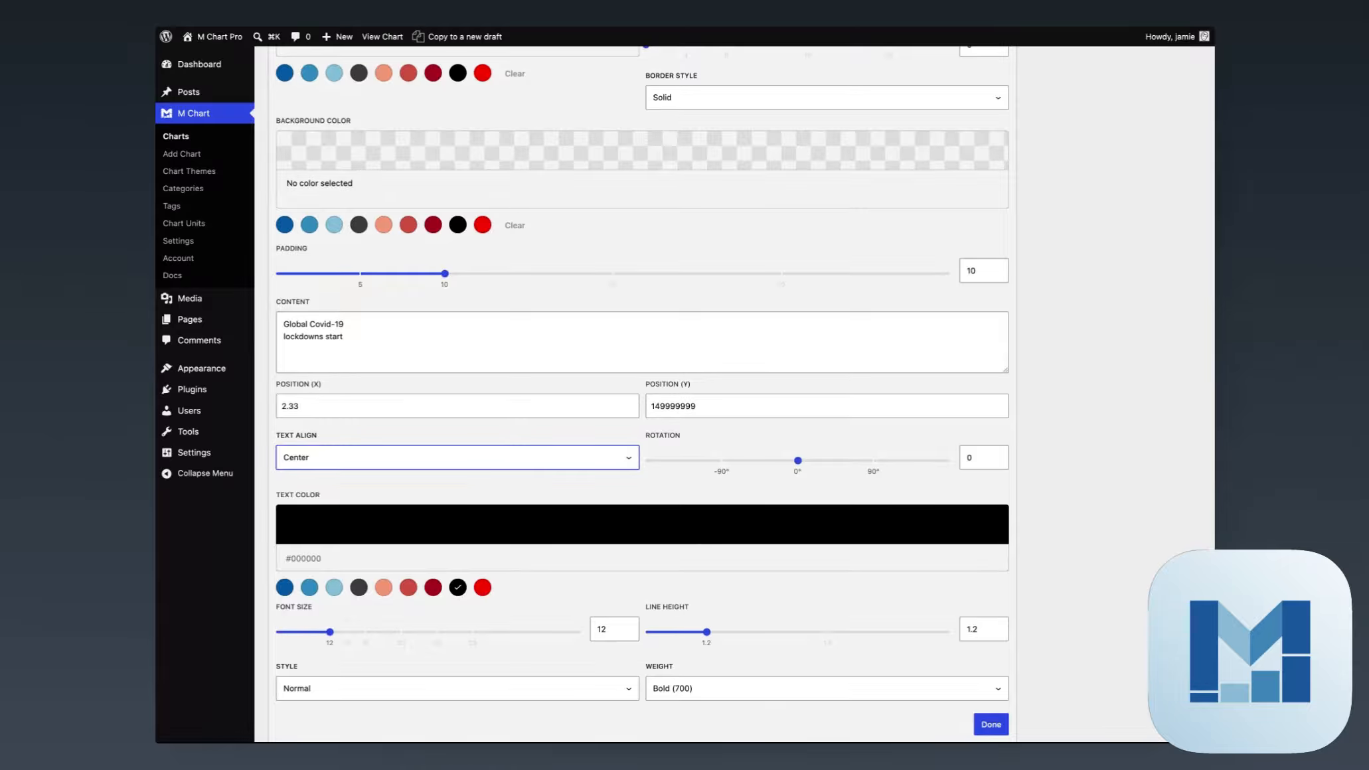
{"action": "left_click", "coordinate": [464, 459]}
{"action": "scroll", "coordinate": [466, 462], "scroll_direction": "down", "scroll_amount": 5}
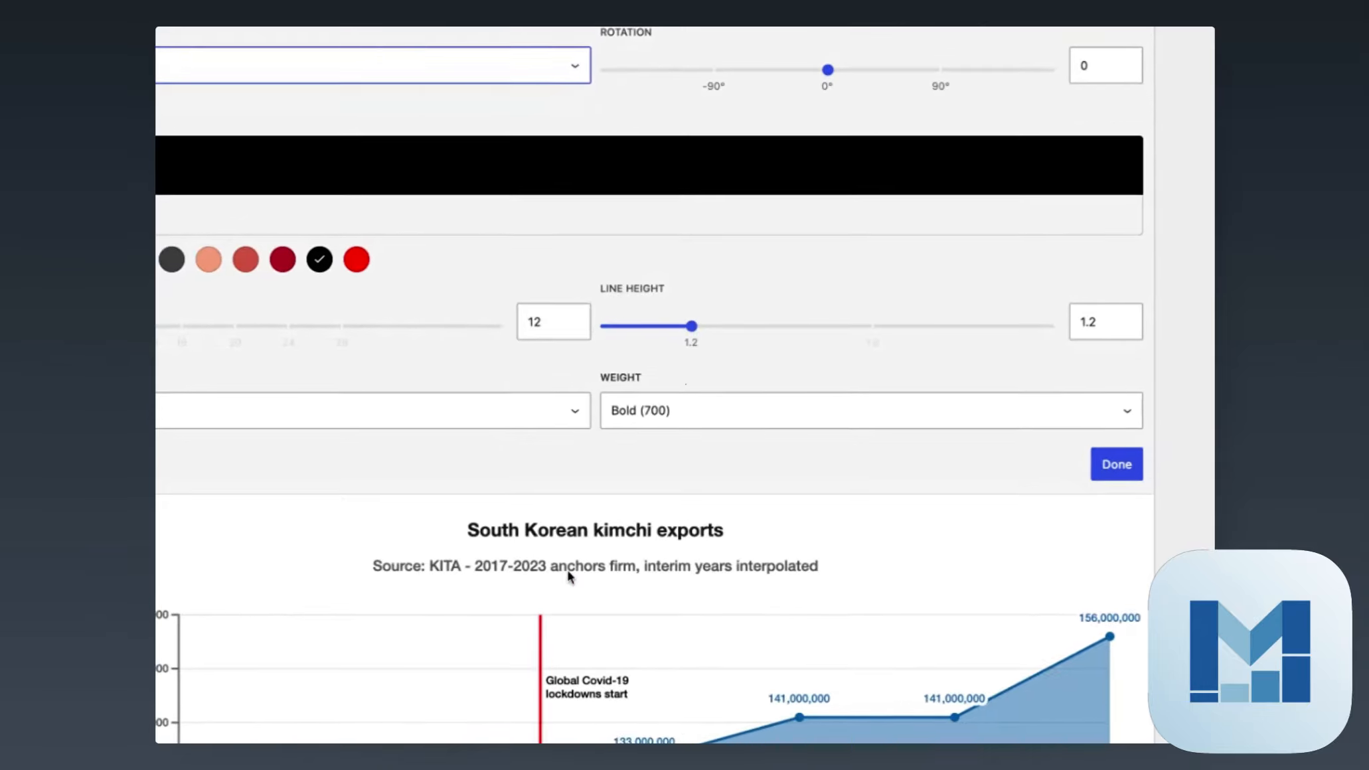
Step: Set the text annotation's Y position to 165000000
{"action": "scroll", "coordinate": [568, 576], "scroll_direction": "up", "scroll_amount": 5}
{"action": "left_click_drag", "start_coordinate": [612, 300], "coordinate": [737, 300]}
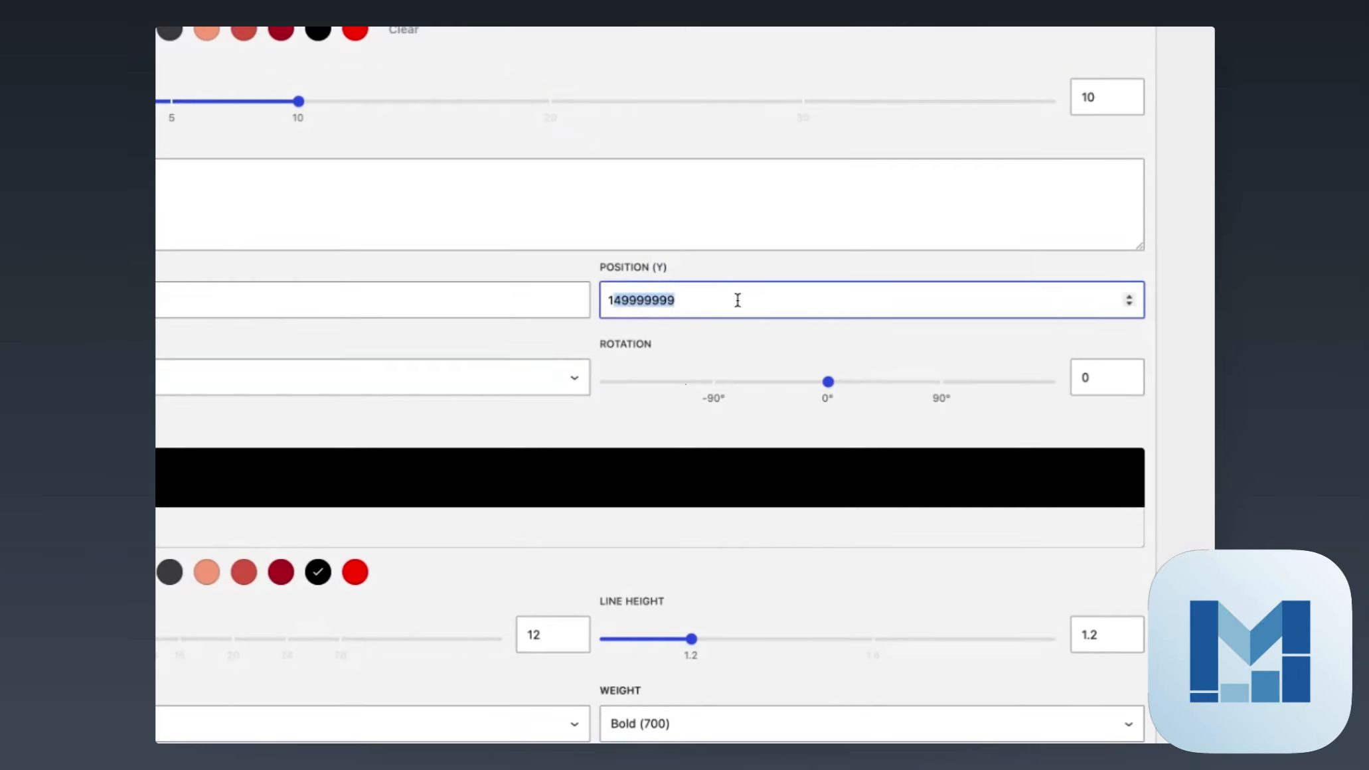
{"action": "type", "text": "65000000"}
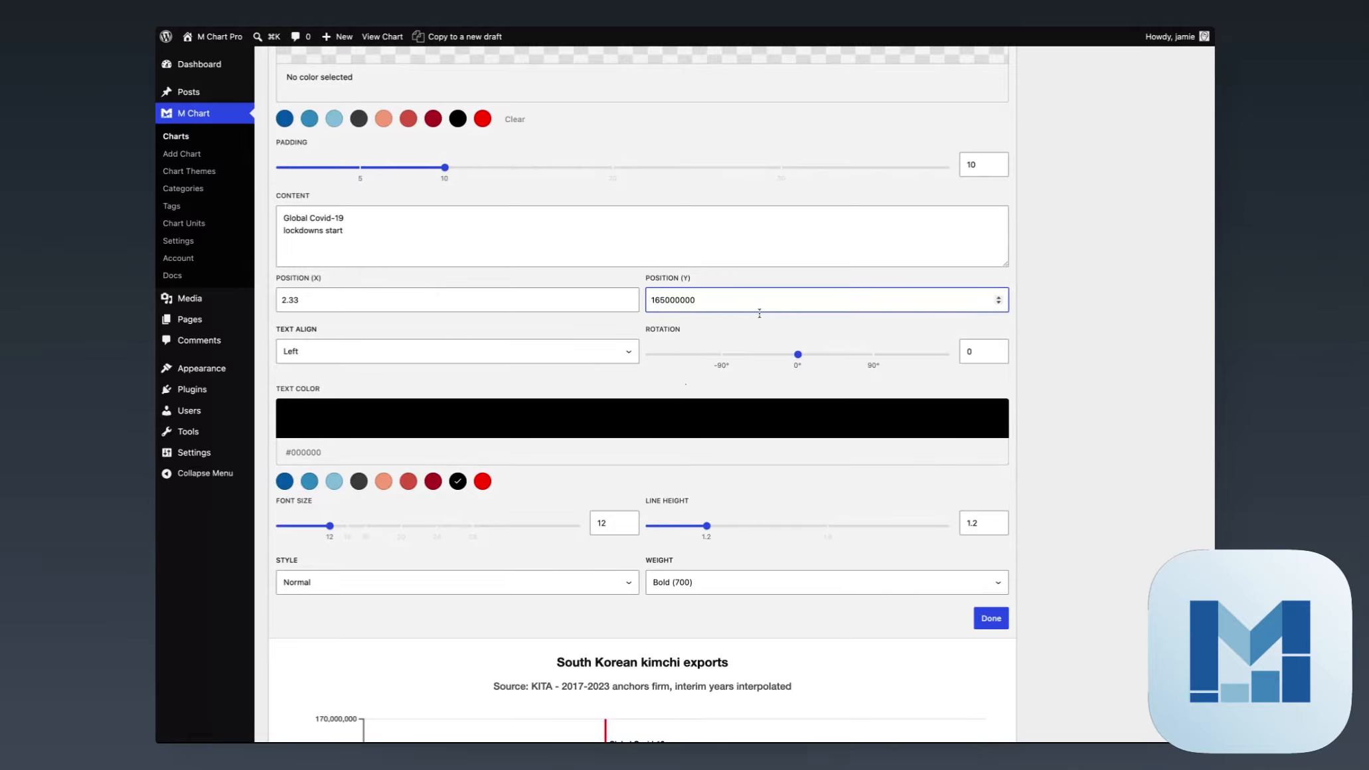
{"action": "scroll", "coordinate": [777, 385], "scroll_direction": "down", "scroll_amount": 5}
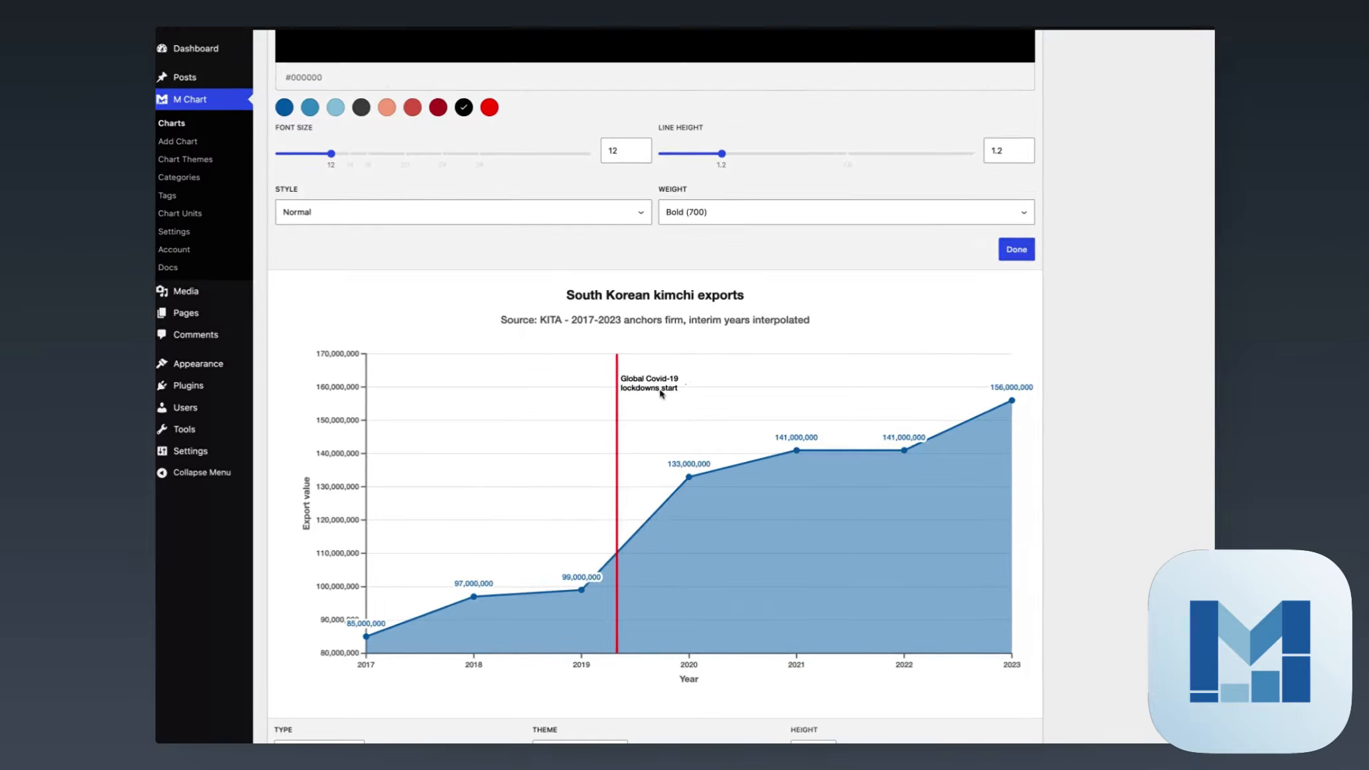
Step: Set the text annotation's X position to 2.4 to space it away from the red line
{"action": "left_click", "coordinate": [752, 357]}
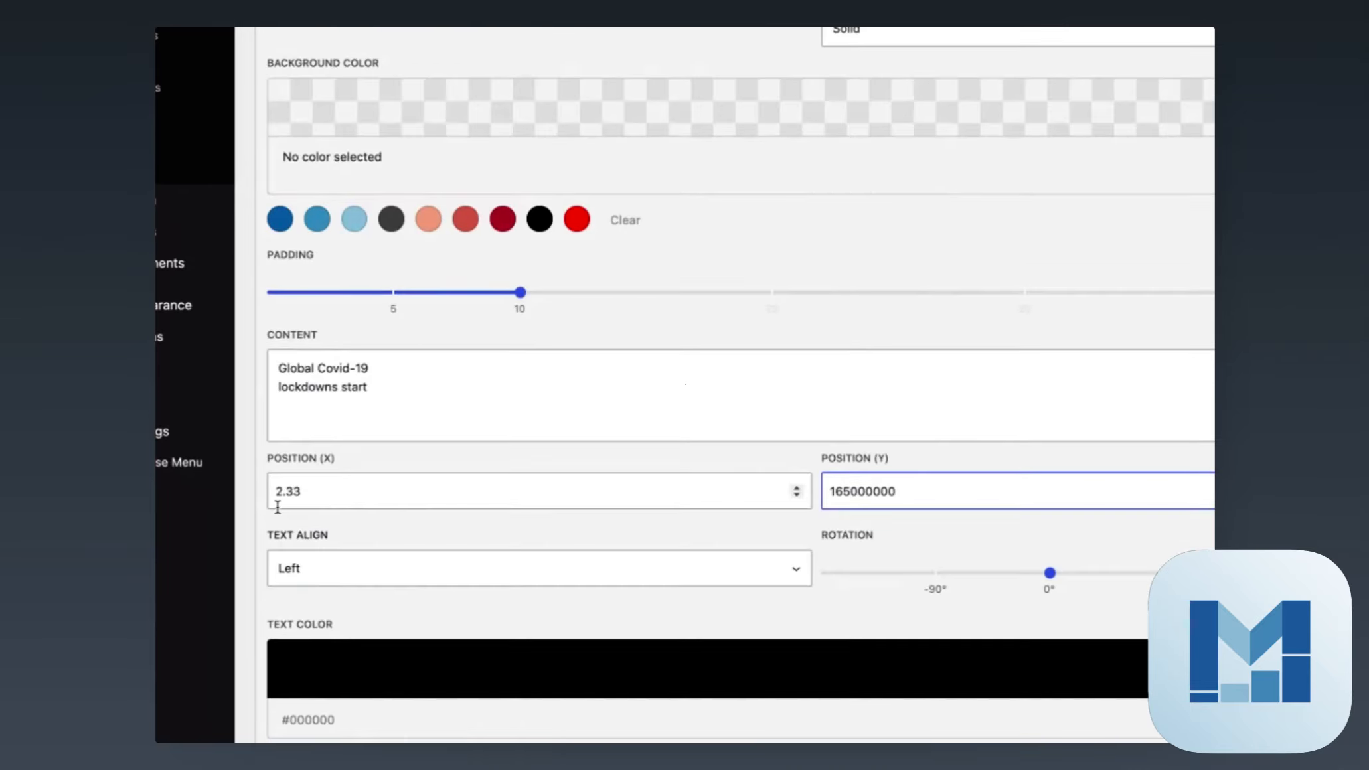
{"action": "left_click", "coordinate": [294, 492]}
{"action": "left_click_drag", "start_coordinate": [295, 492], "coordinate": [335, 491]}
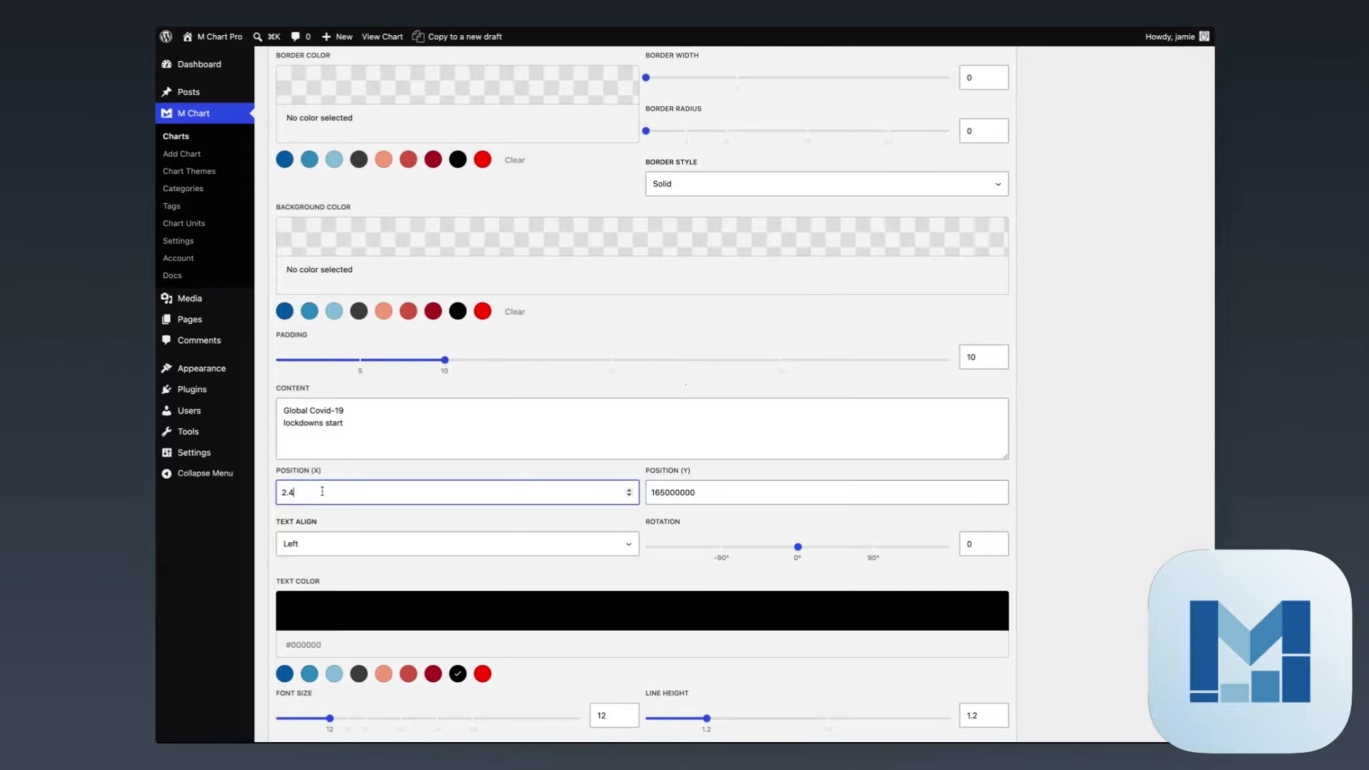
Step: Give the text annotation a white background color
{"action": "left_click", "coordinate": [508, 251]}
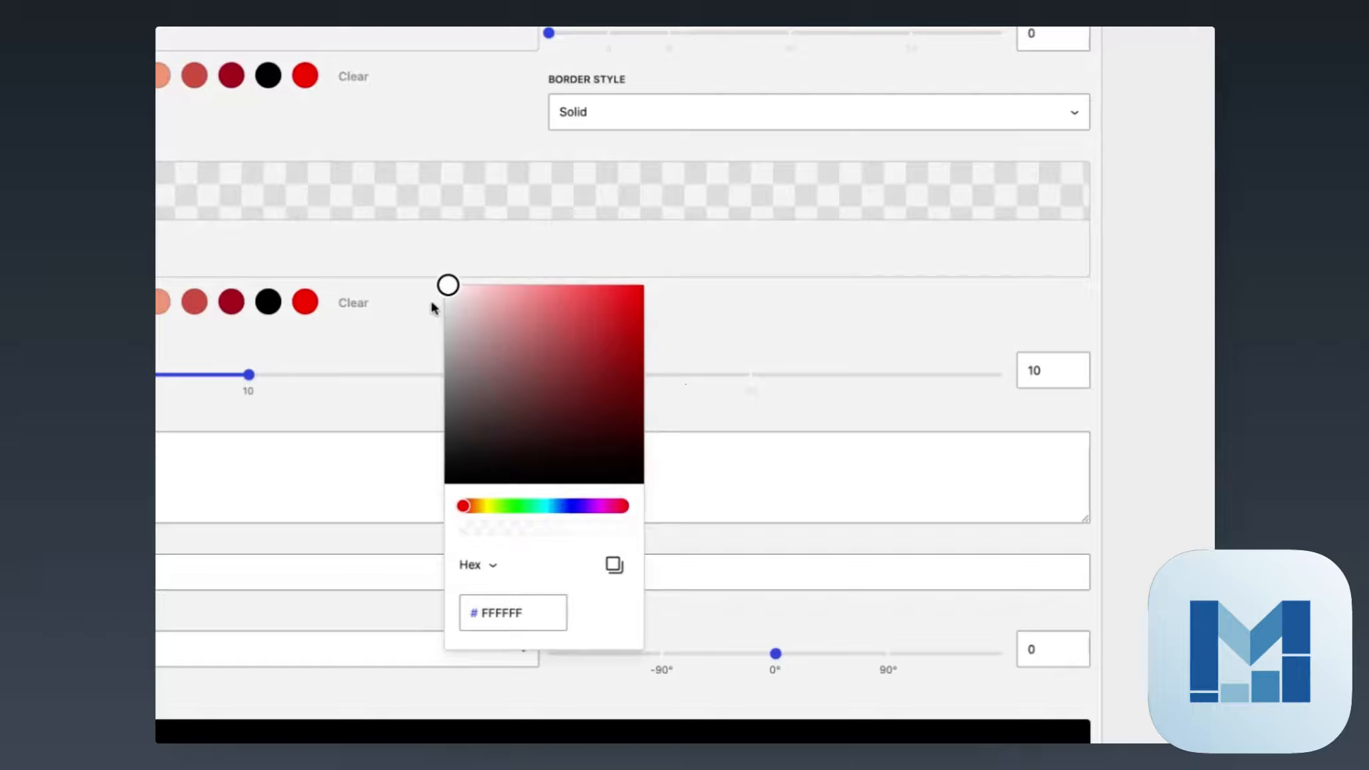
{"action": "left_click_drag", "start_coordinate": [605, 350], "coordinate": [567, 275]}
{"action": "left_click", "coordinate": [776, 380]}
{"action": "scroll", "coordinate": [871, 495], "scroll_direction": "down", "scroll_amount": 8}
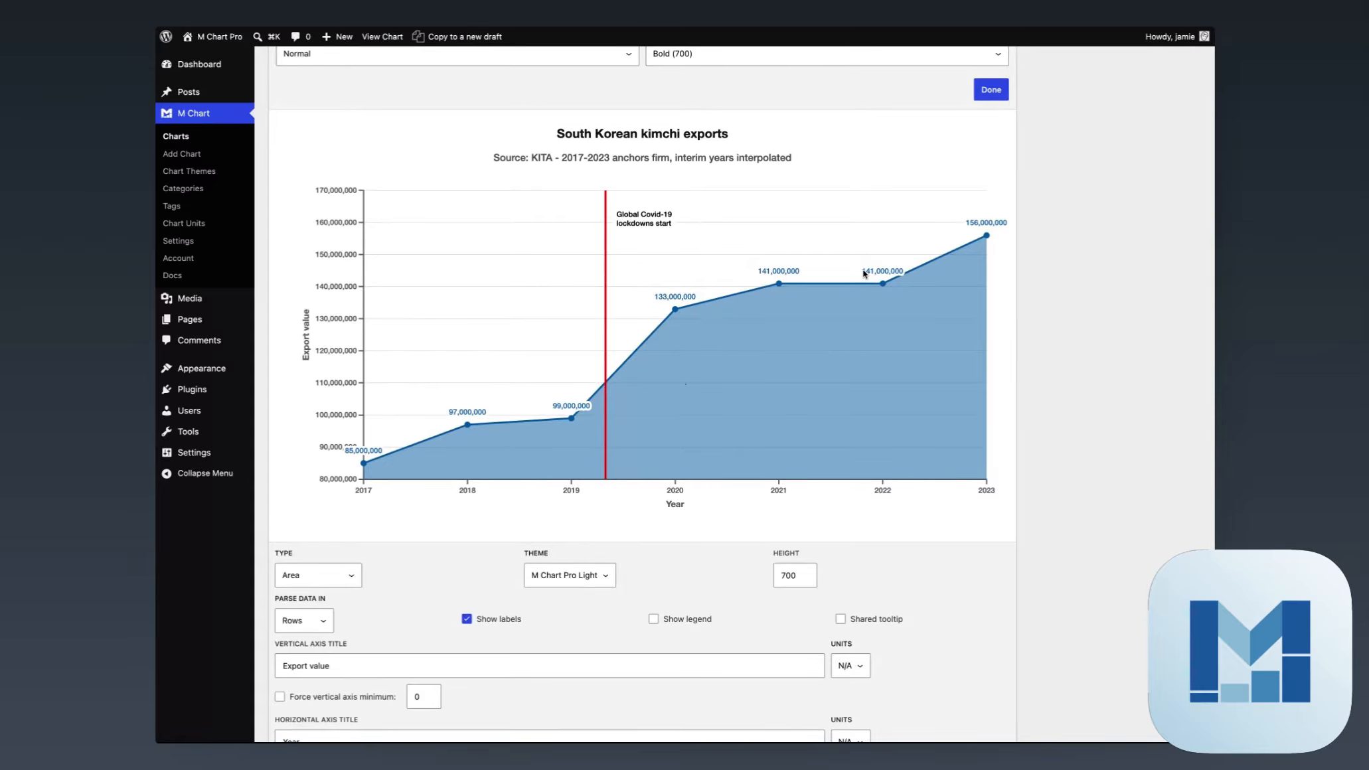
Step: Finish editing the text annotation and save the annotated chart as a draft
{"action": "scroll", "coordinate": [803, 307], "scroll_direction": "up", "scroll_amount": 3}
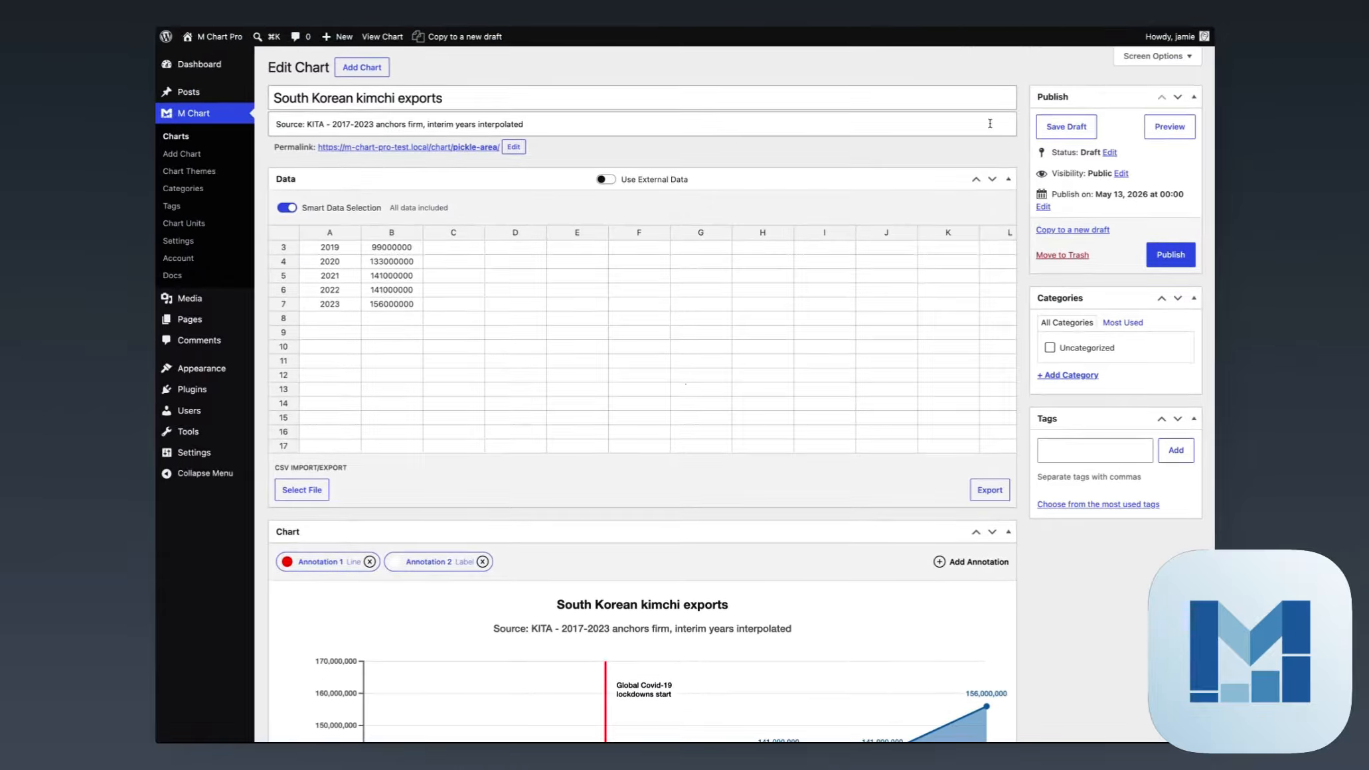
{"action": "scroll", "coordinate": [932, 268], "scroll_direction": "down", "scroll_amount": 5}
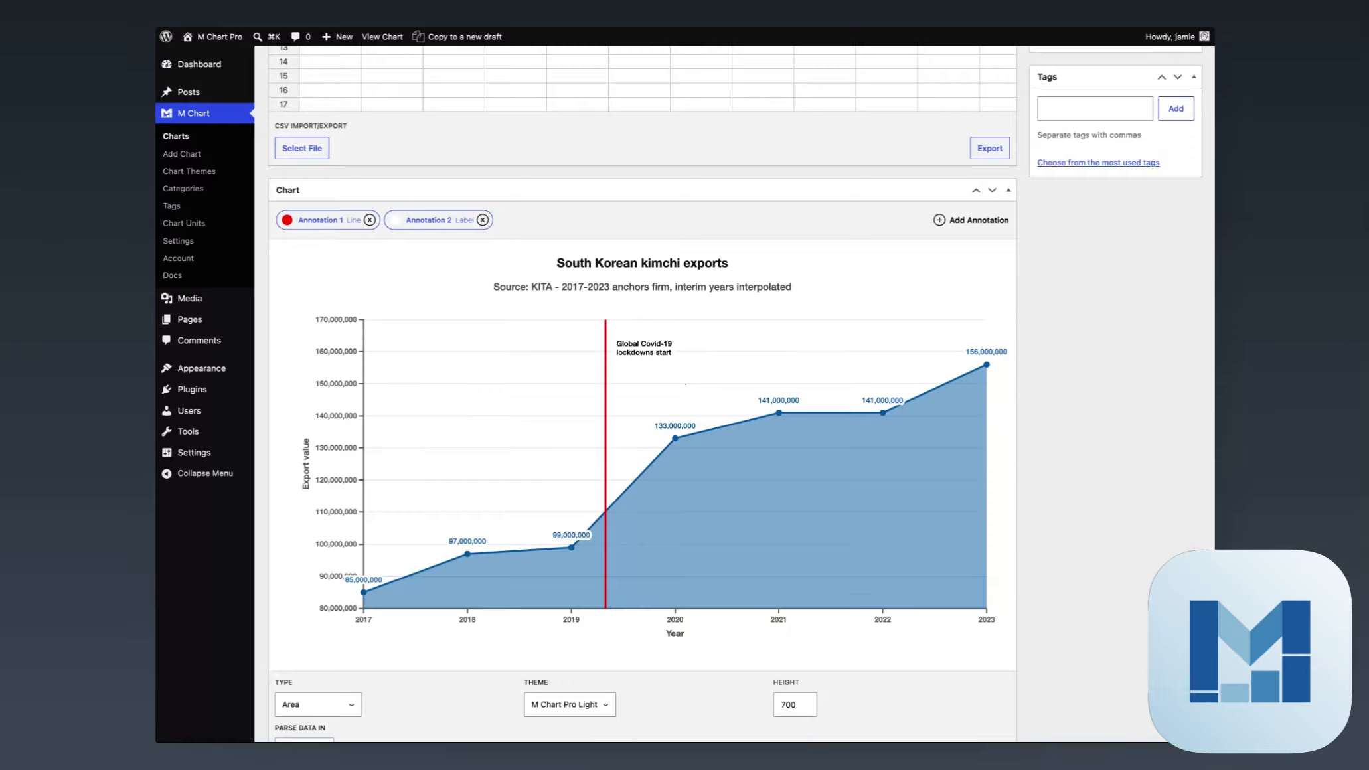
{"action": "scroll", "coordinate": [641, 398], "scroll_direction": "down", "scroll_amount": 7}
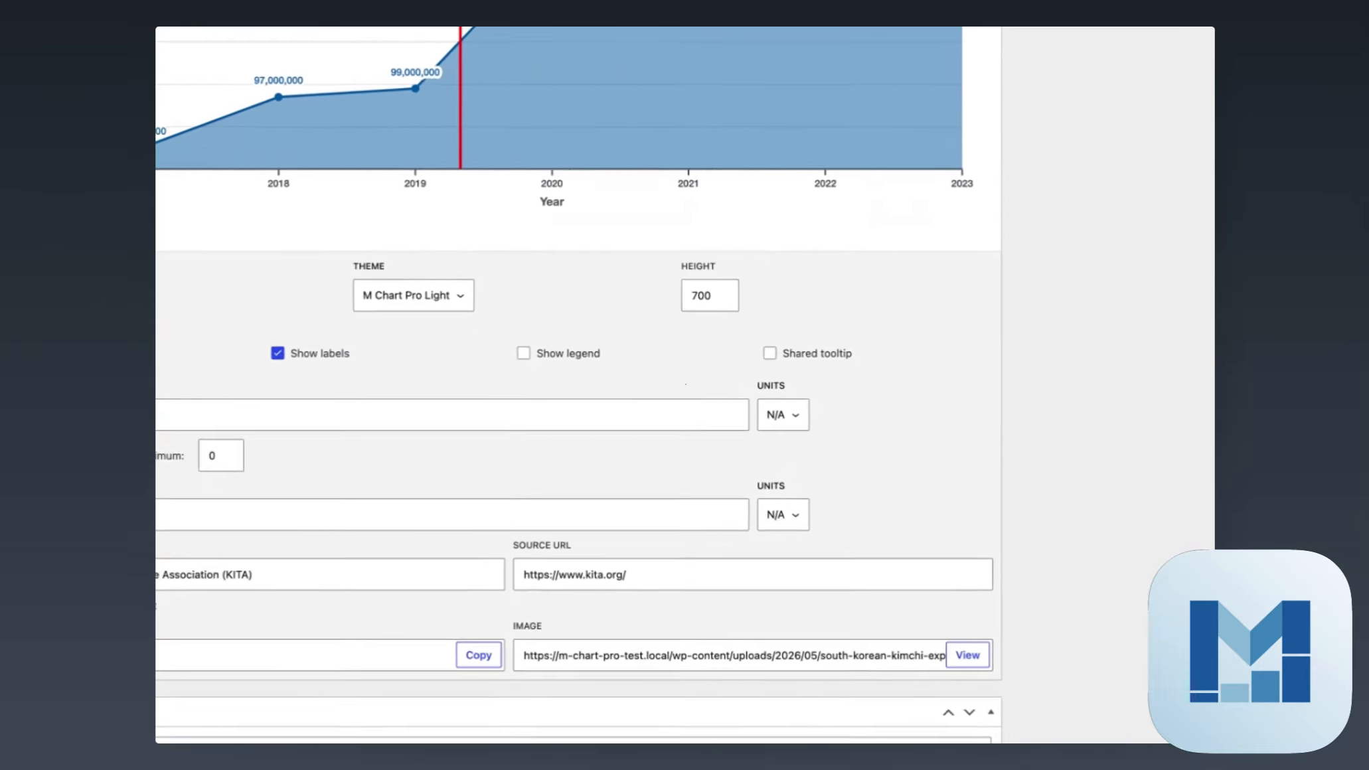
{"action": "scroll", "coordinate": [575, 385], "scroll_direction": "up", "scroll_amount": 12}
{"action": "left_click", "coordinate": [1066, 129]}
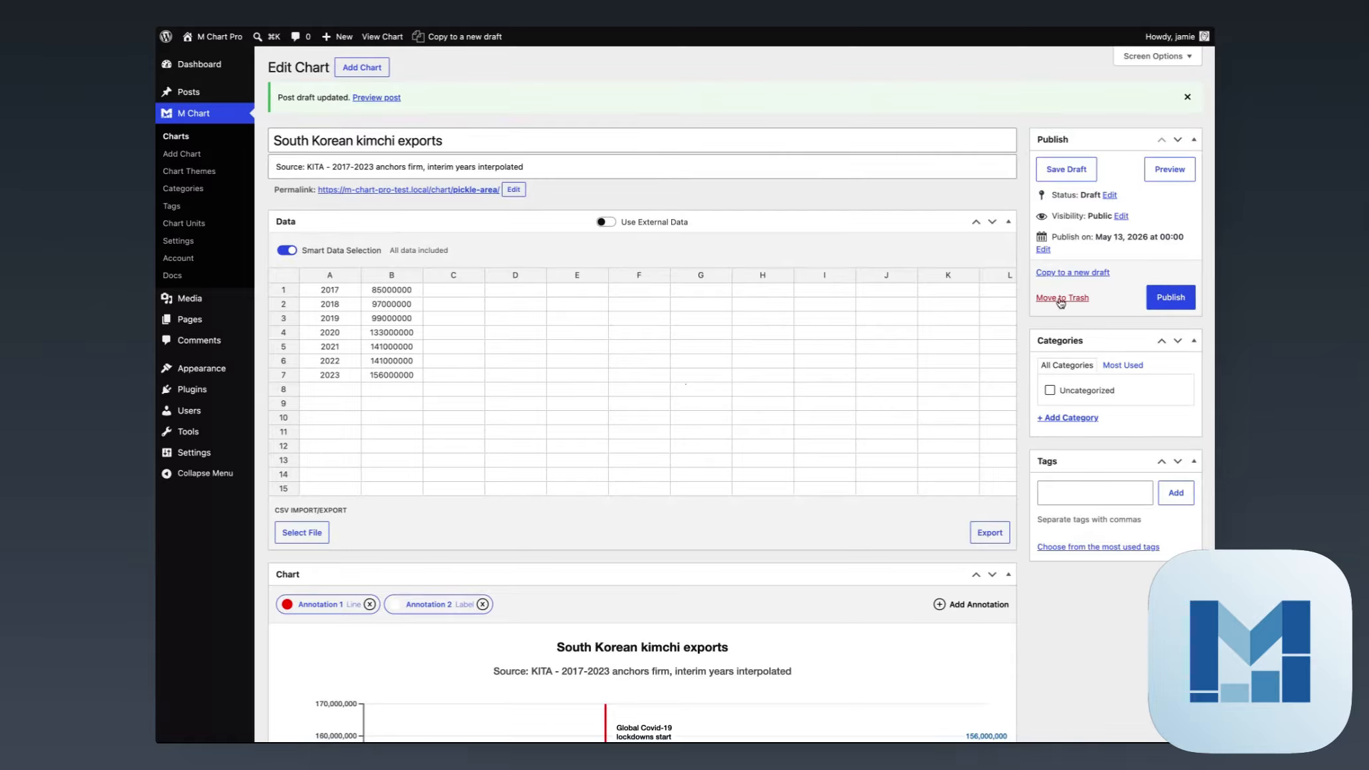
{"action": "scroll", "coordinate": [1024, 325], "scroll_direction": "down", "scroll_amount": 6}
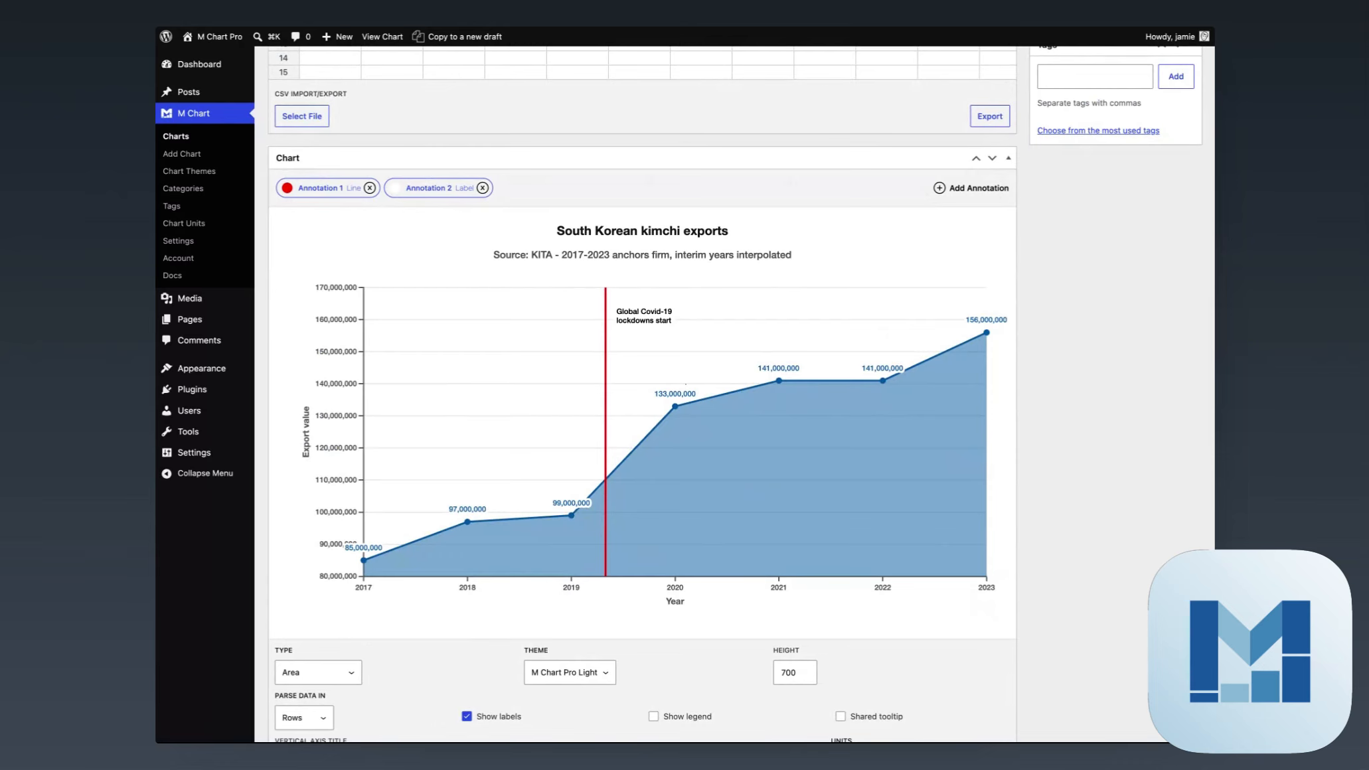
{"action": "scroll", "coordinate": [721, 274], "scroll_direction": "up", "scroll_amount": 6}
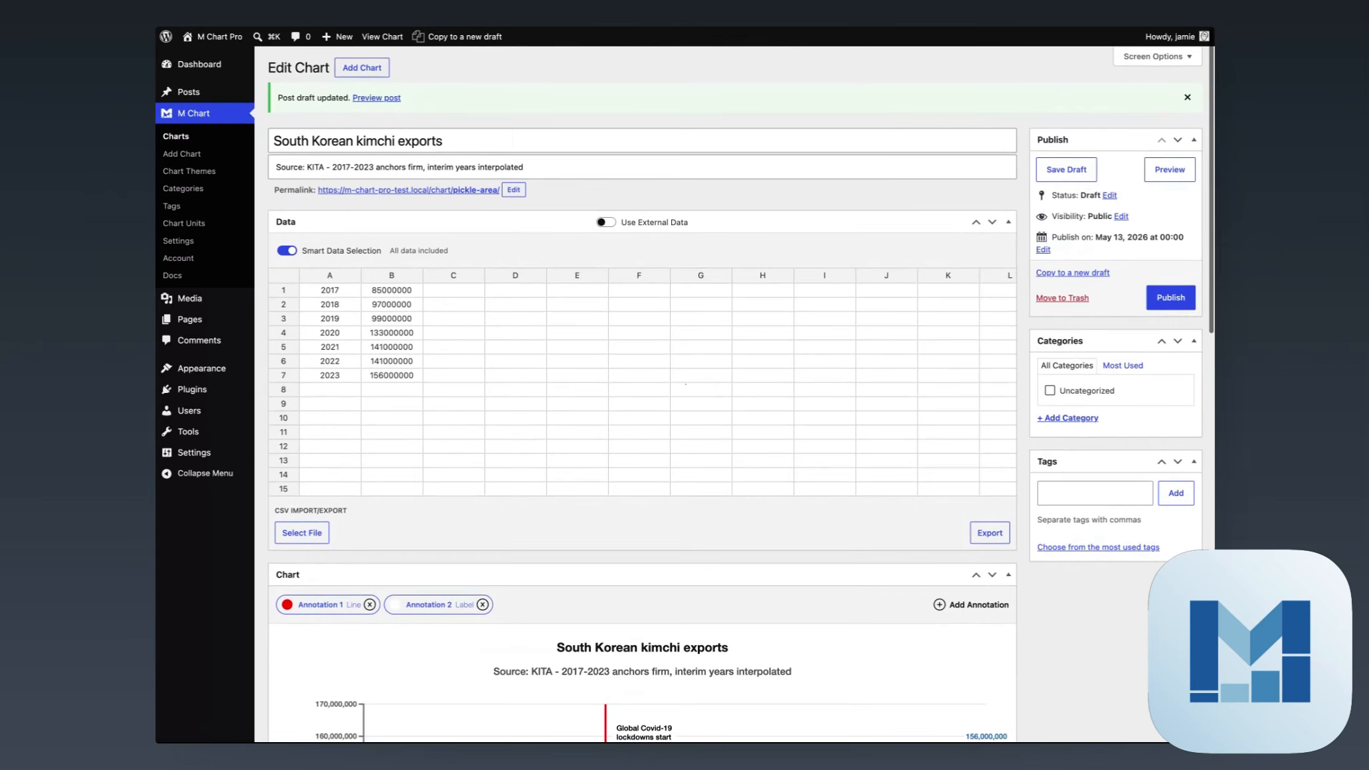